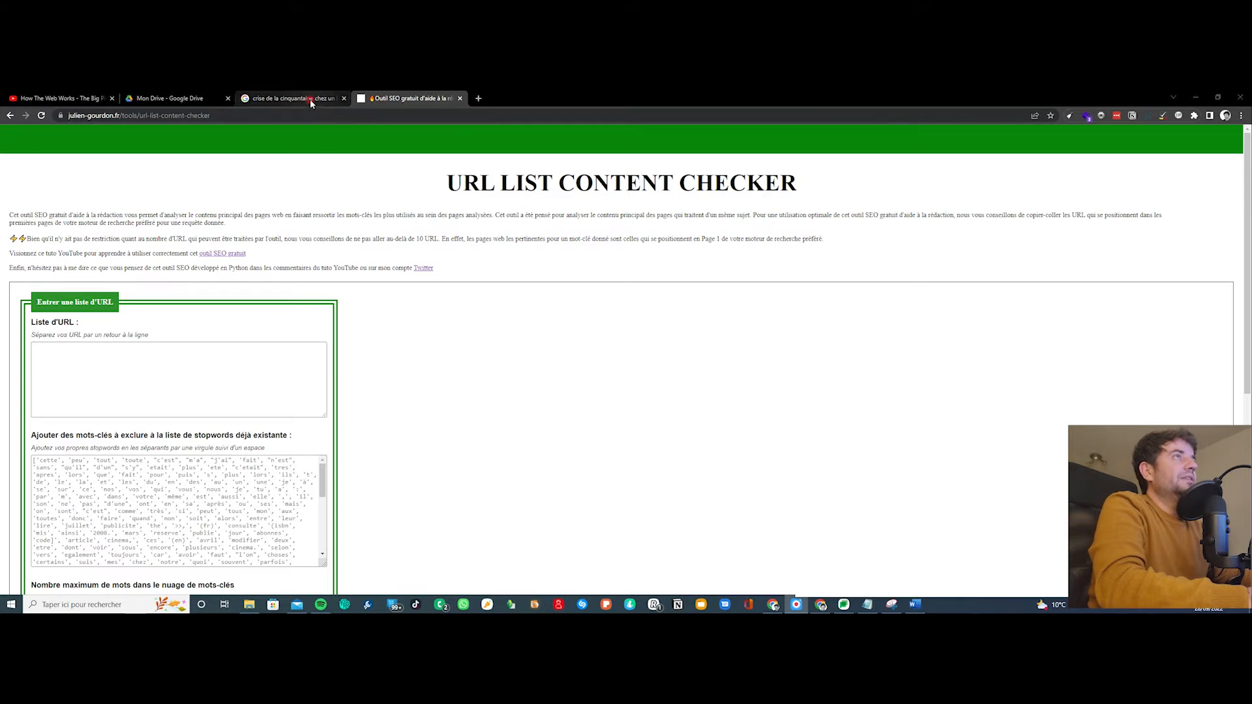
Step: Open the Google results for "crise de la cinquantaine chez un homme" and look over the first page of results
click(100, 374)
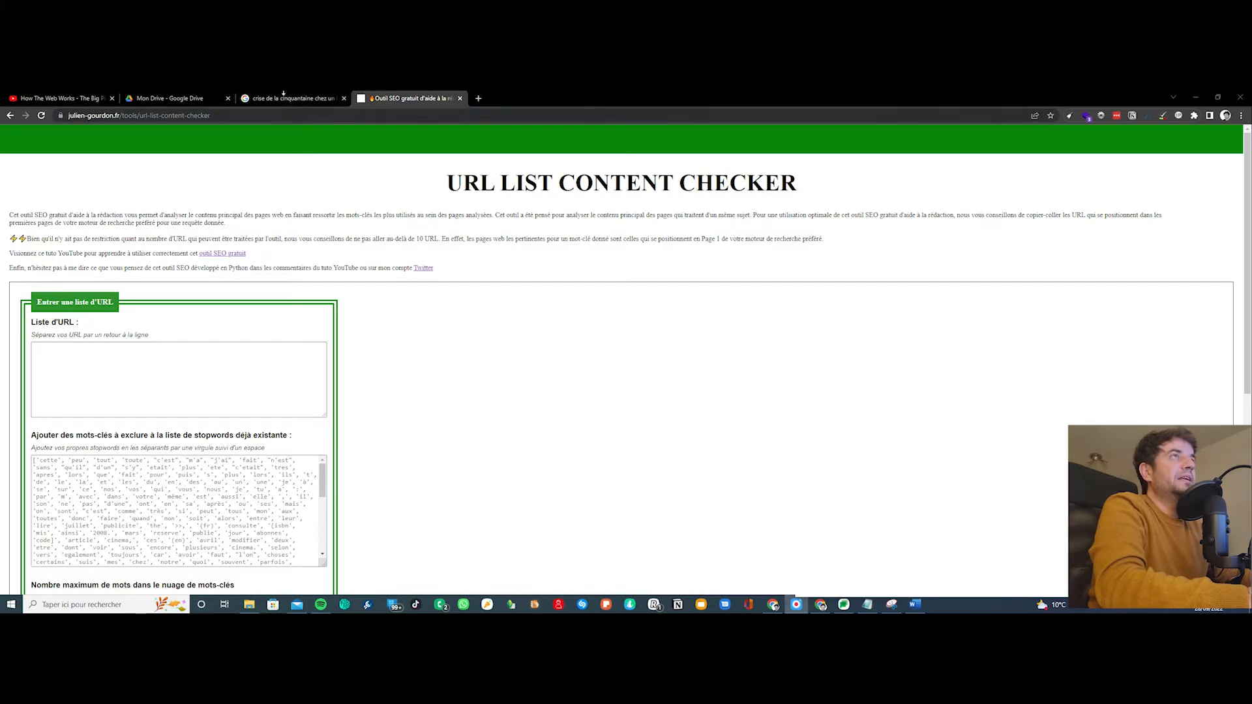
mouse_move(285, 101)
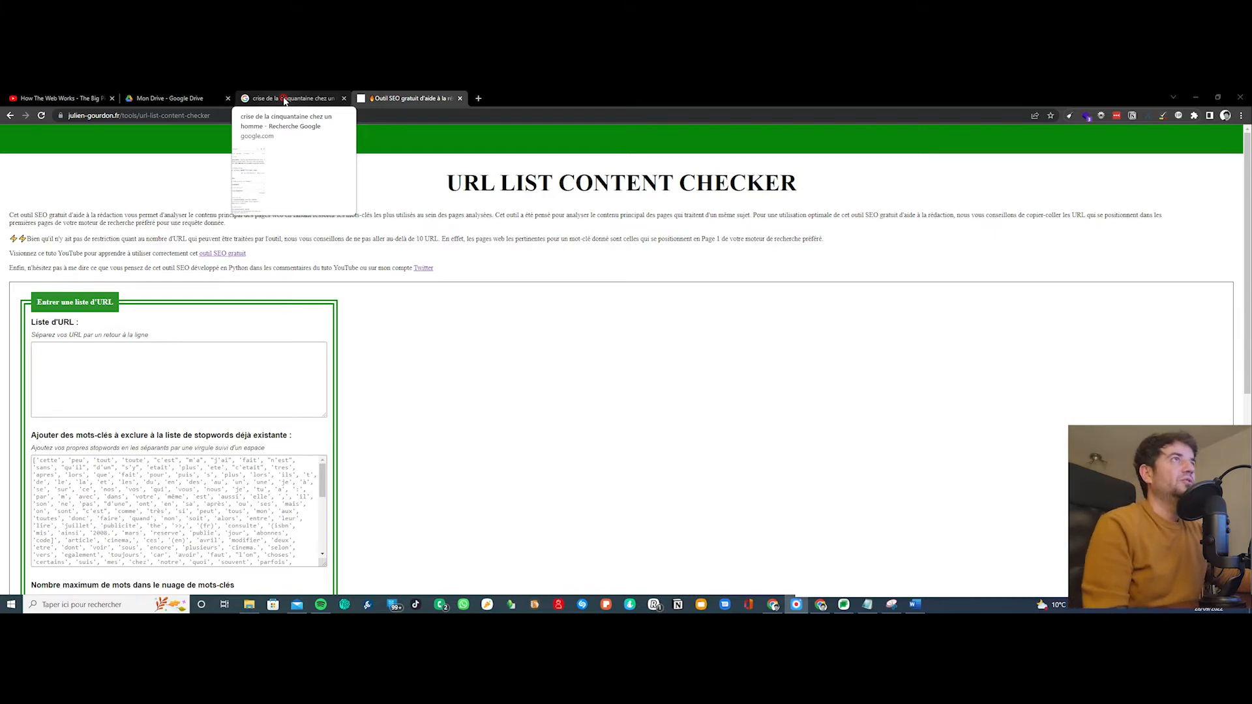
click(284, 100)
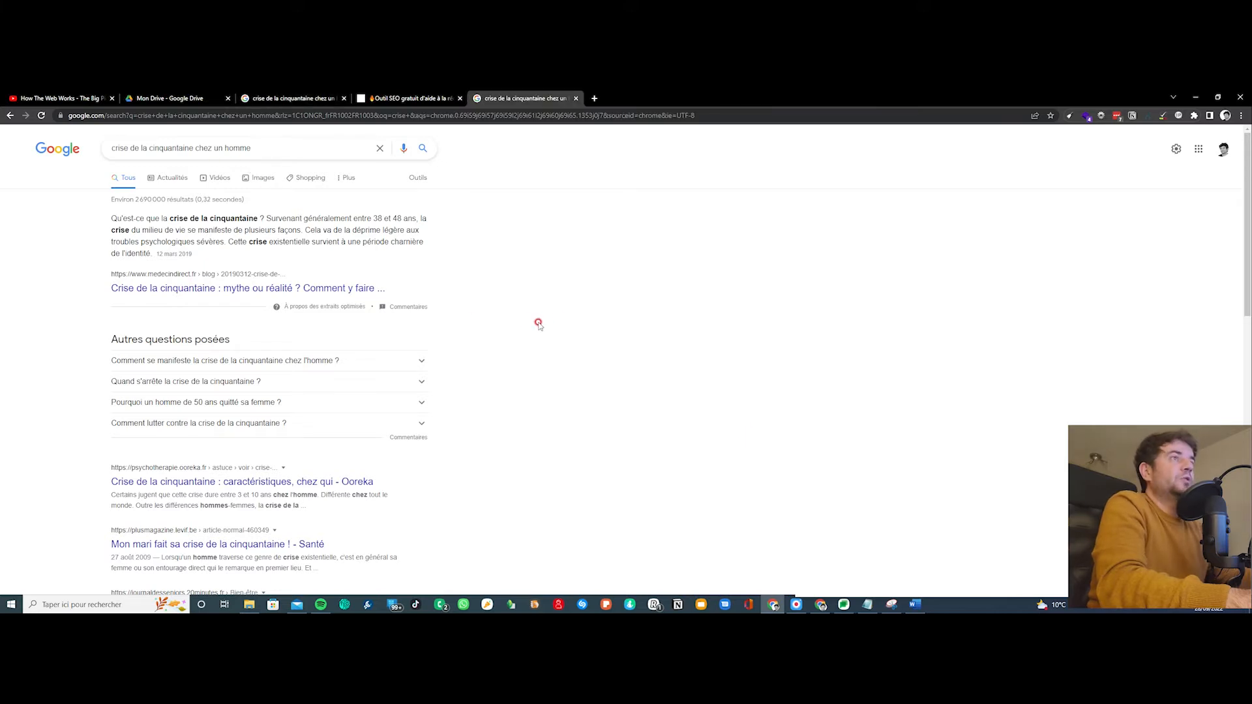
scroll(500, 288, down, 10)
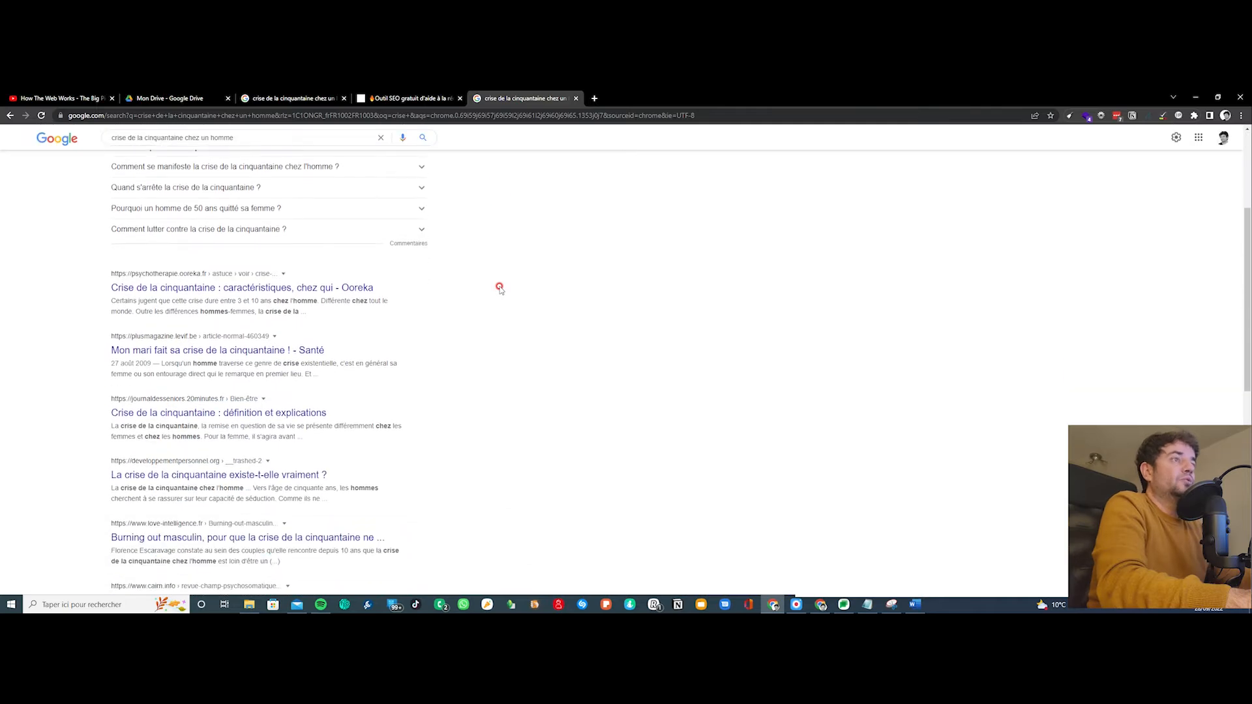
scroll(499, 288, down, 3)
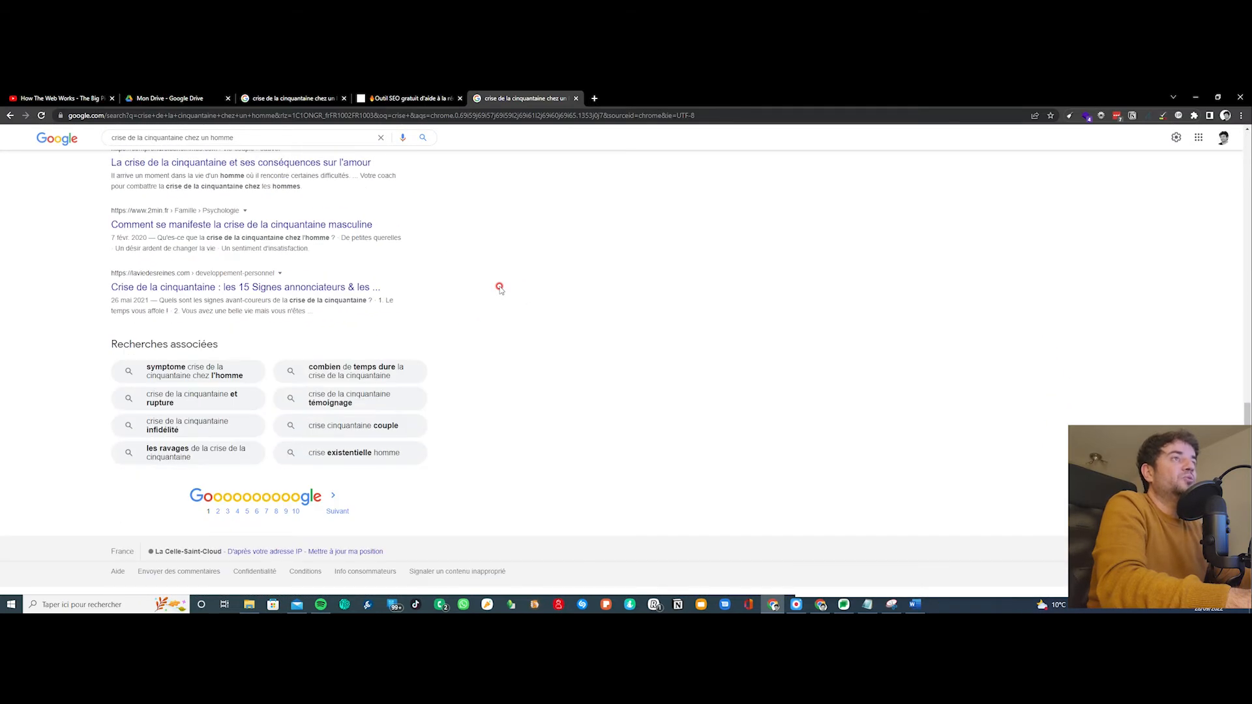
scroll(499, 288, up, 15)
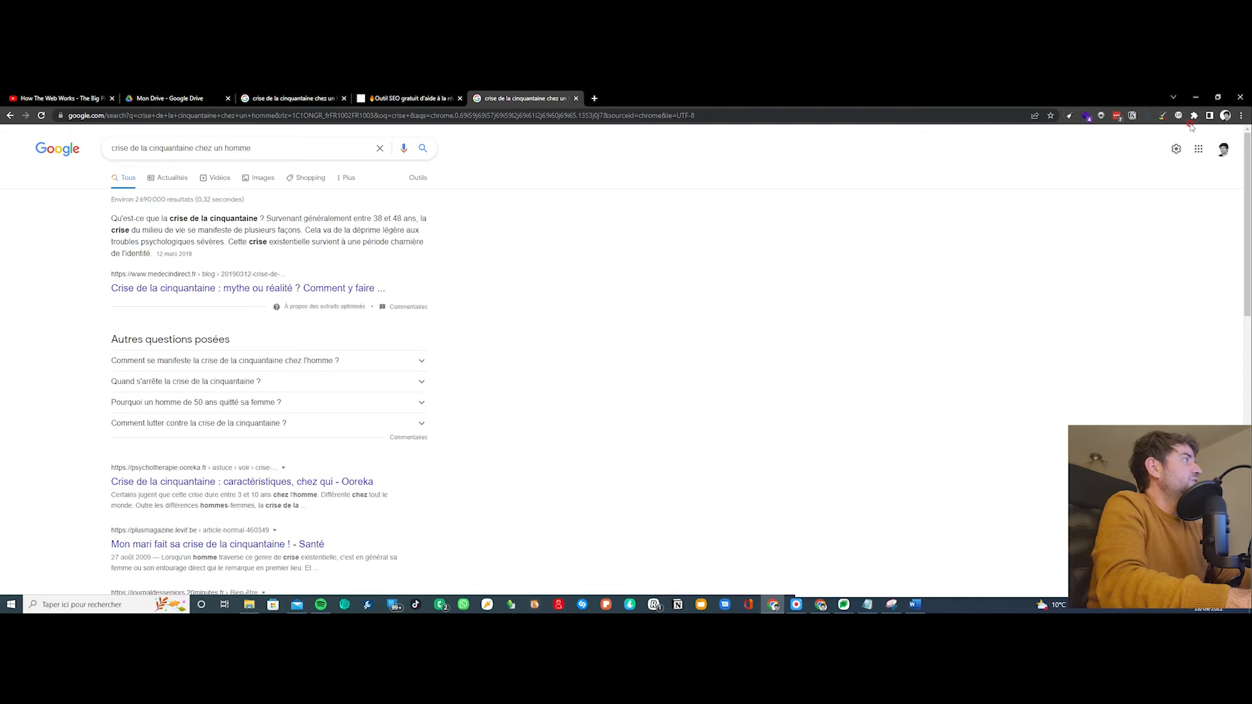
Step: Extract the links and anchors from the Google results page with the "Scraper d'URL" bookmarklet
click(1244, 116)
mouse_move(1137, 190)
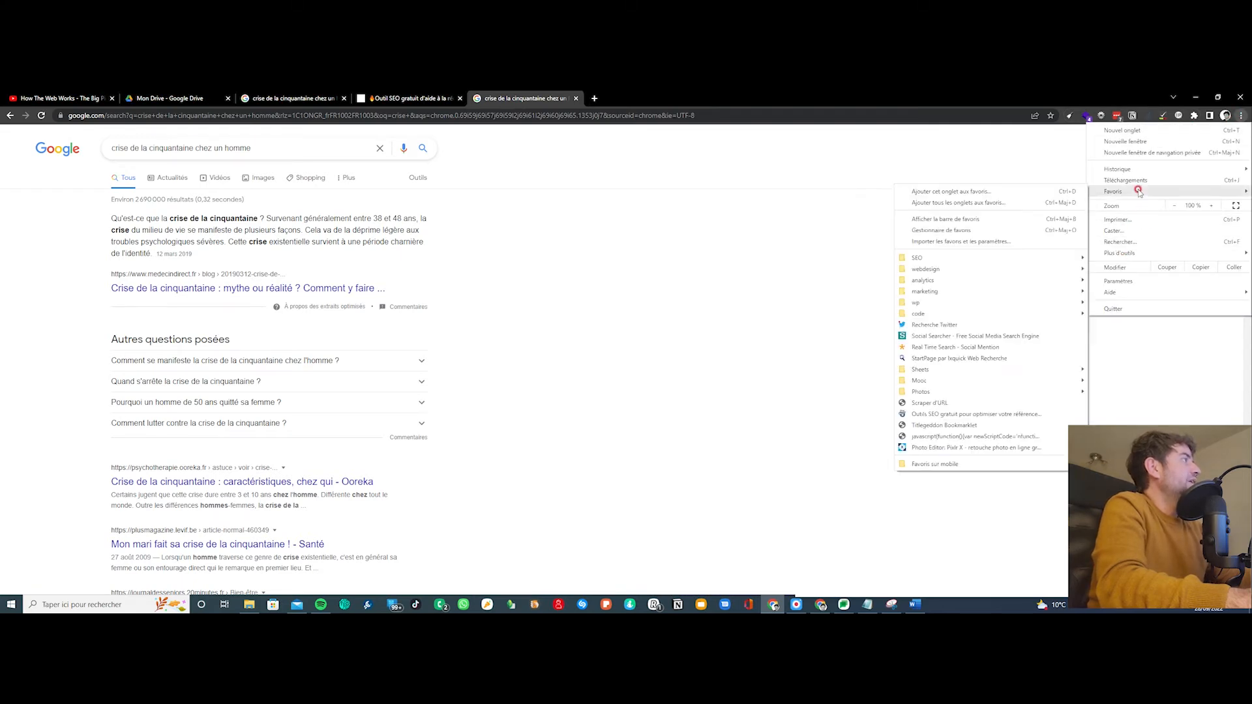
click(937, 404)
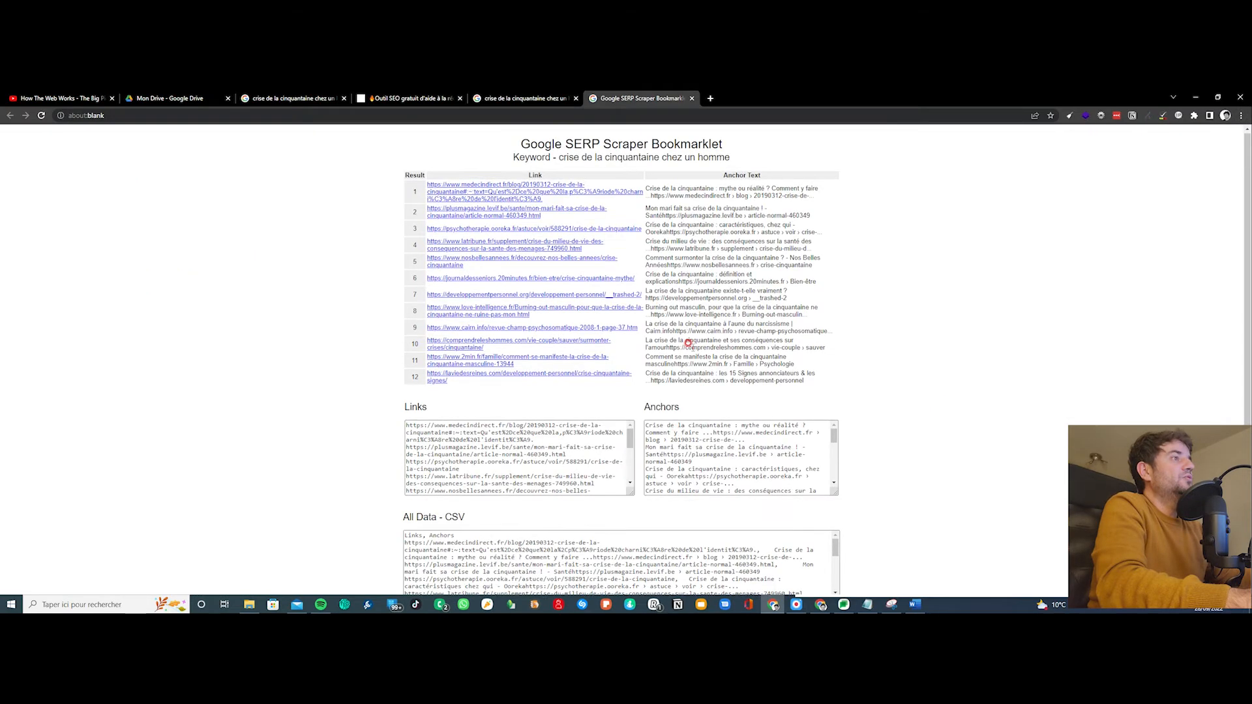
Step: Copy all scraped links into the "Liste d'URL" field of URL List Content Checker and enlarge the field to show them fully
scroll(683, 334, down, 3)
click(459, 374)
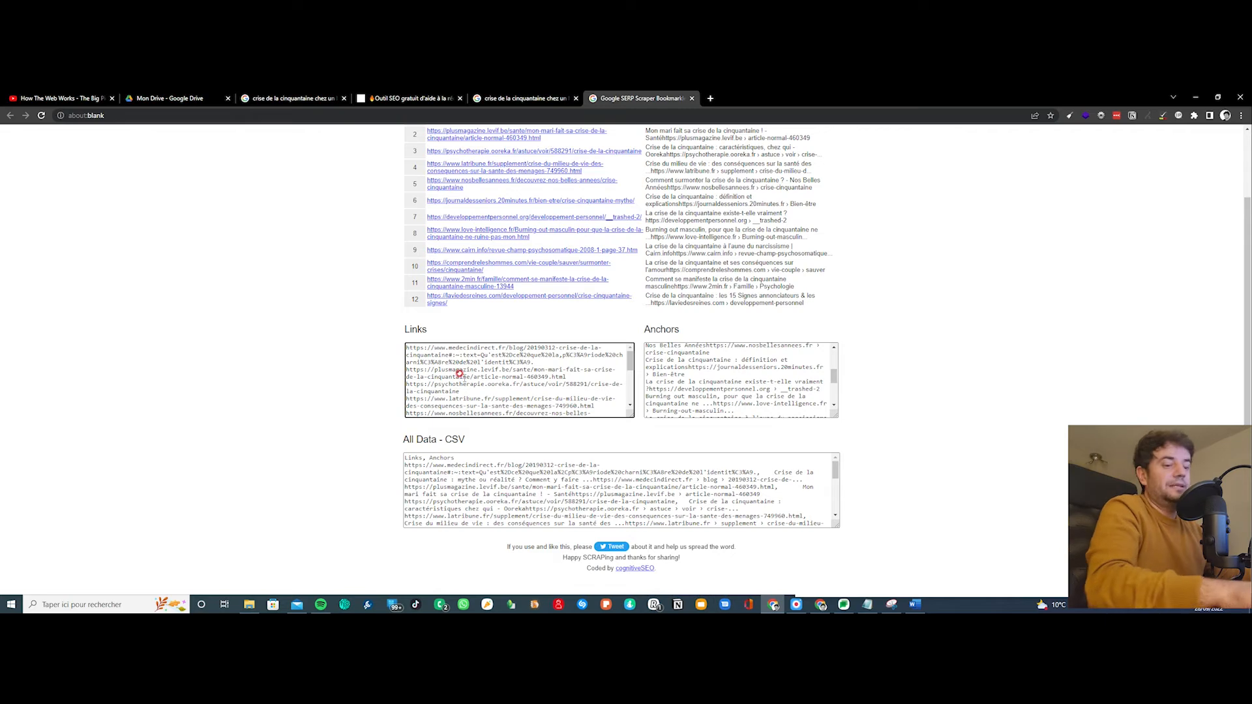
key(ctrl+a)
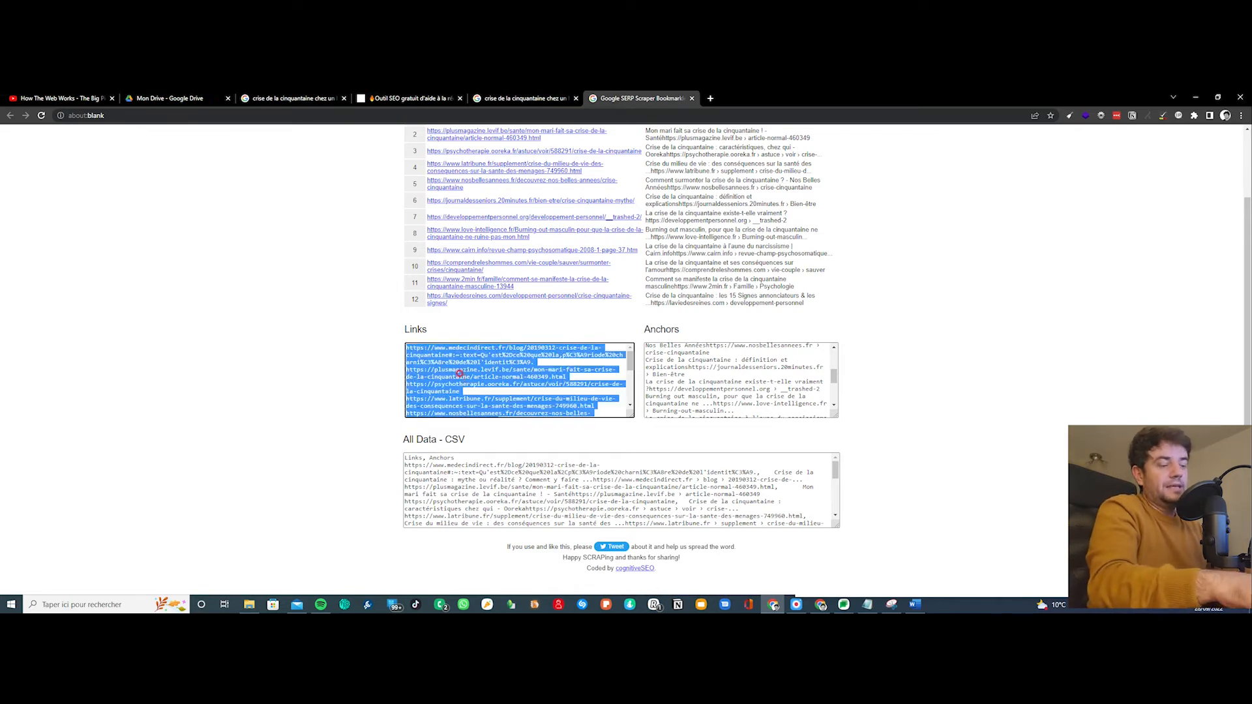
click(407, 98)
click(58, 349)
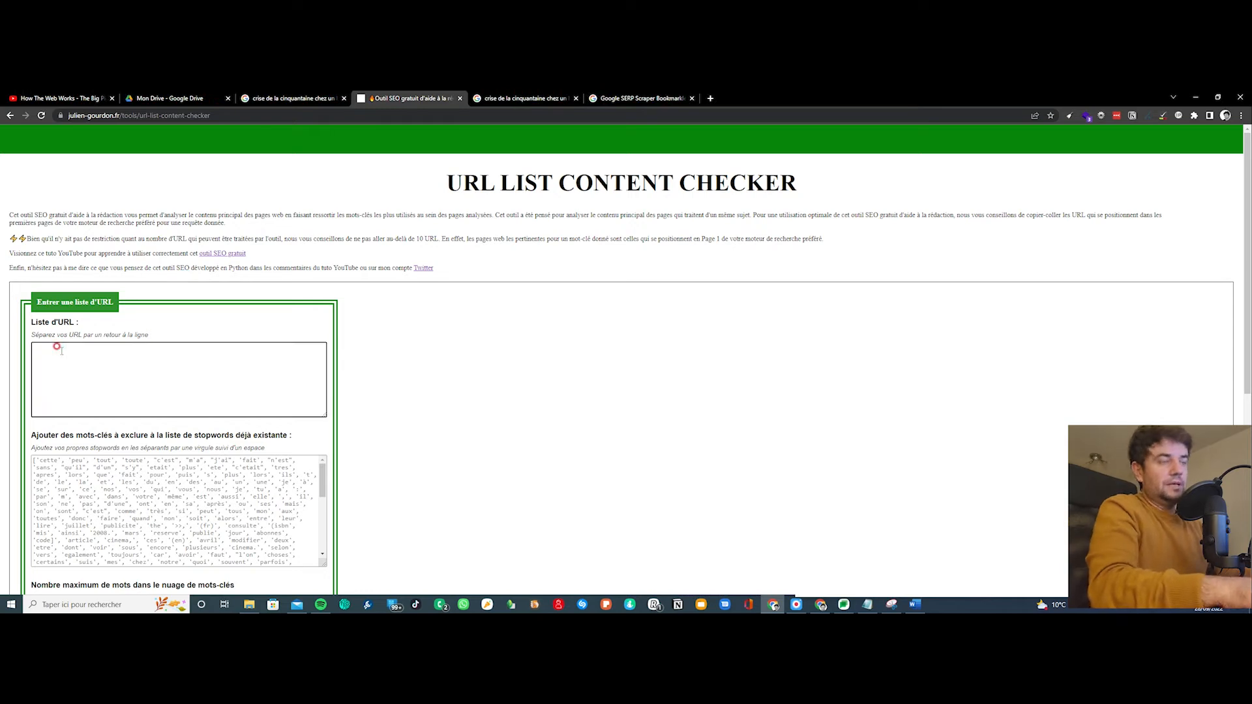
key(ctrl+v)
drag(321, 410, 513, 481)
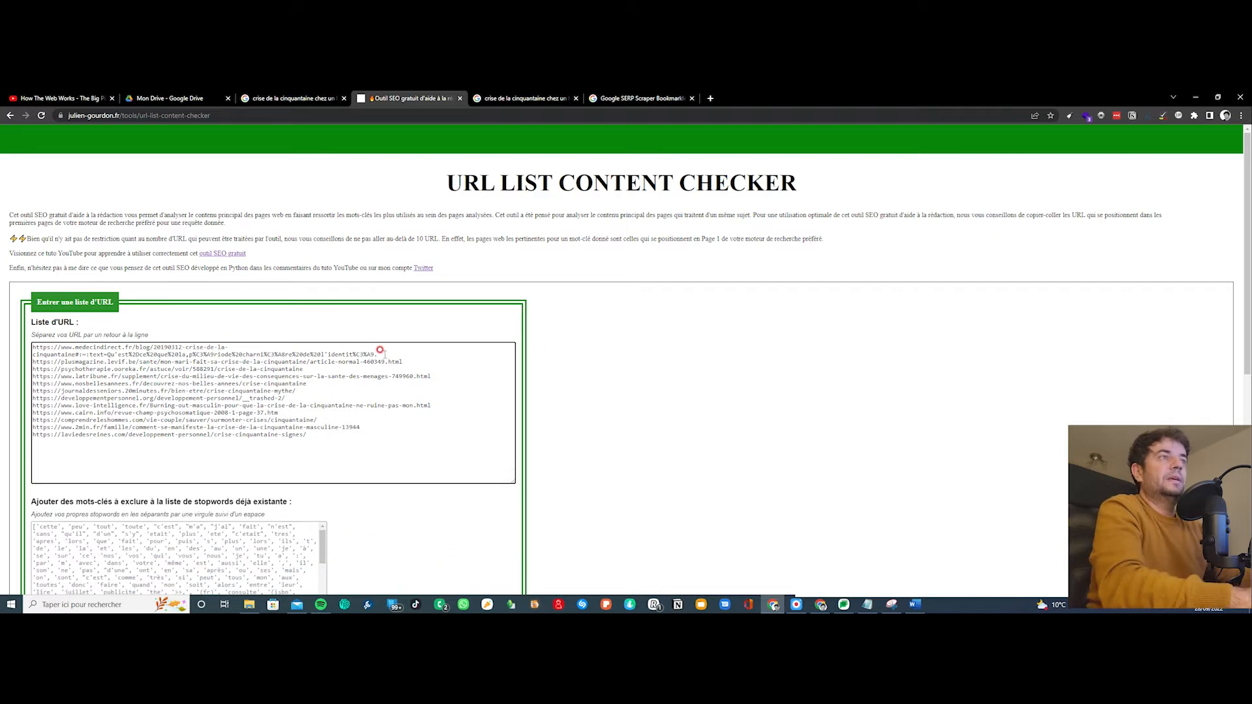
Step: Strip the text fragment from the medecindirect.fr URL, delete the 2min.fr and laviedesreines.com URLs, and shrink the URL field
drag(309, 352, 70, 350)
key(BackSpace)
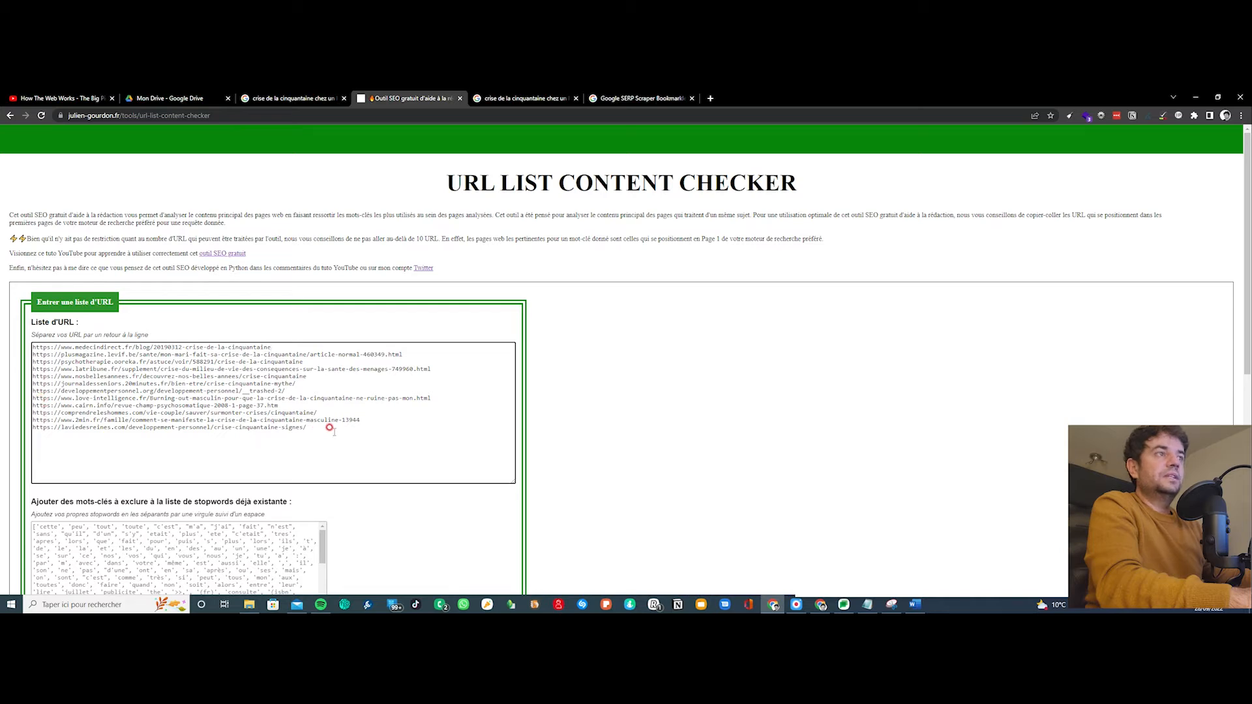
drag(314, 423, 318, 409)
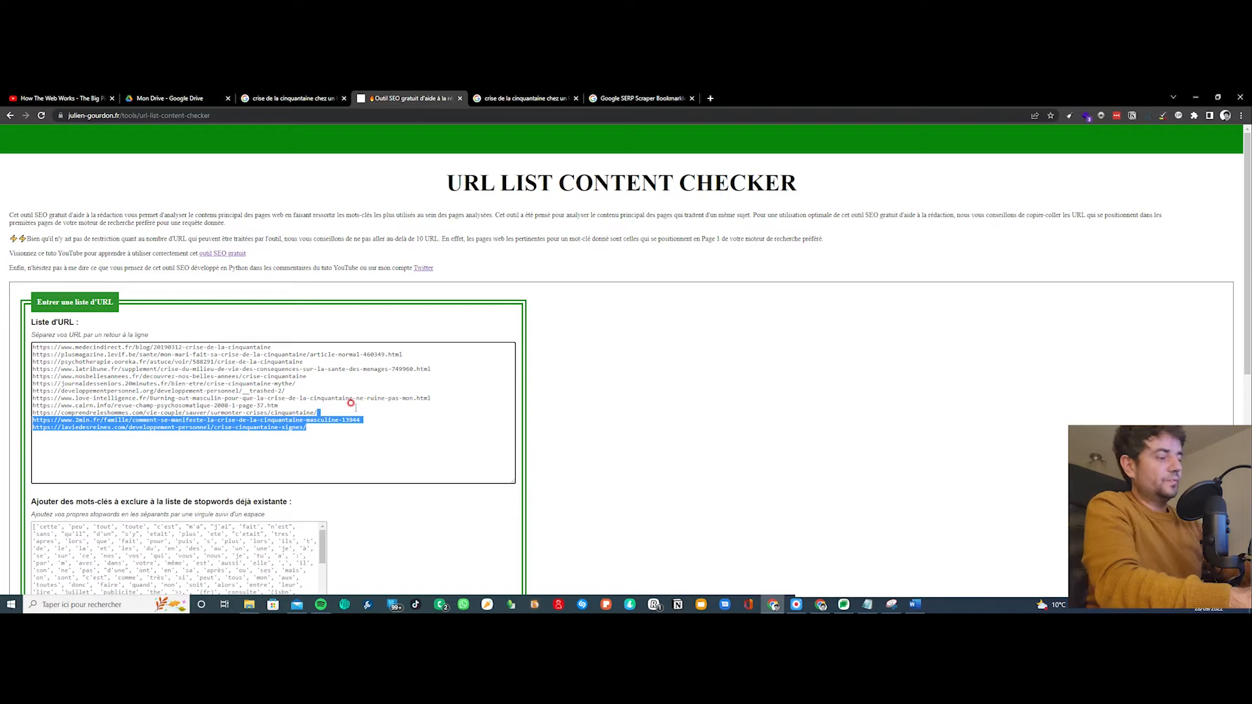
key(BackSpace)
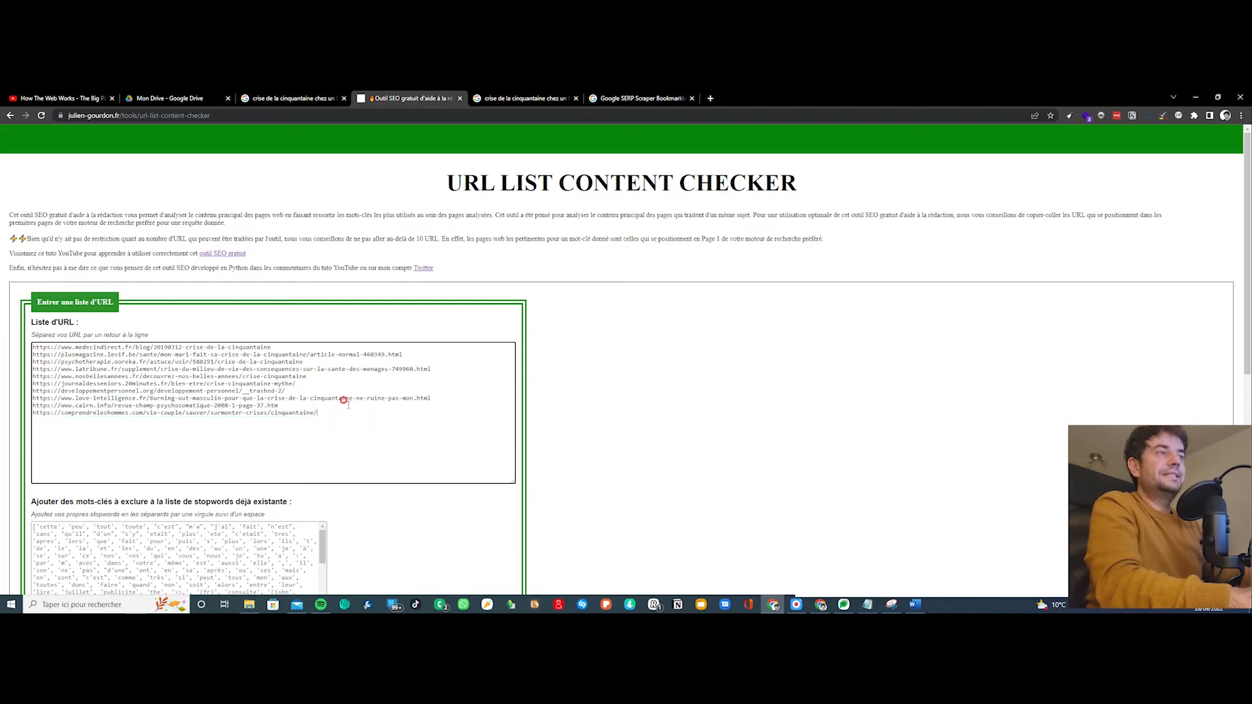
drag(508, 475, 318, 422)
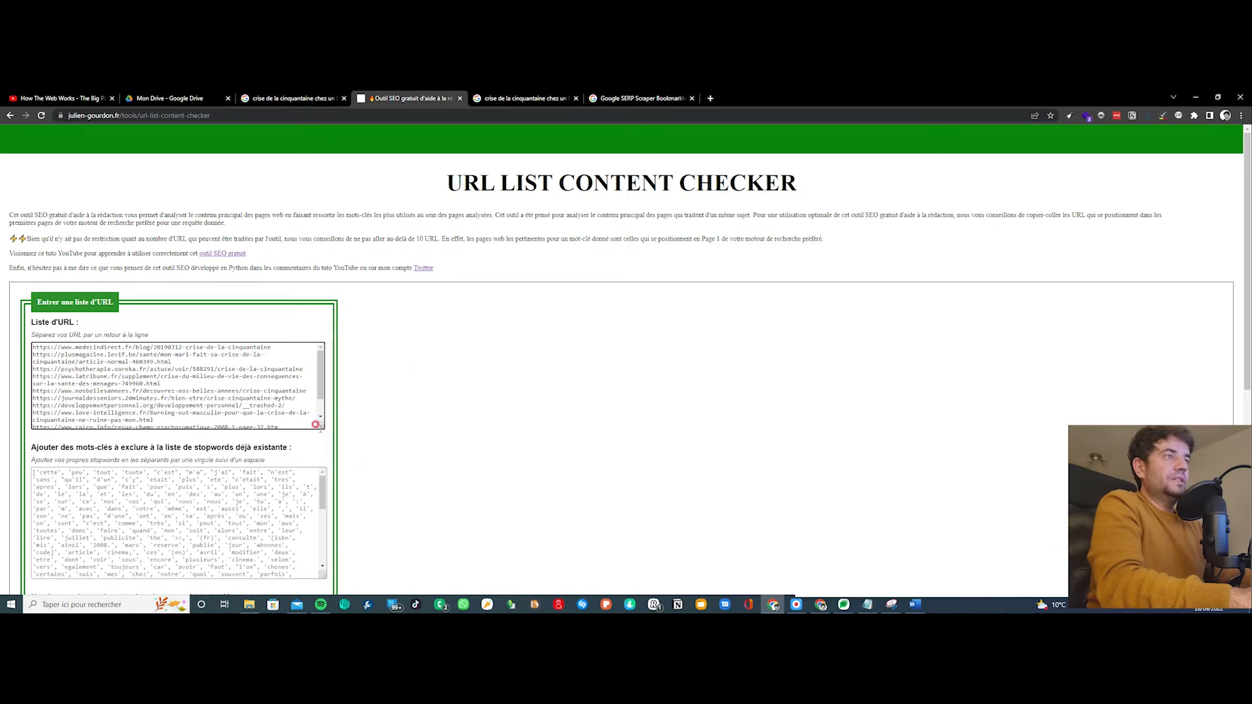
Step: Examine the word cloud settings and the predefined shapes offered for the keyword cloud
scroll(394, 430, down, 5)
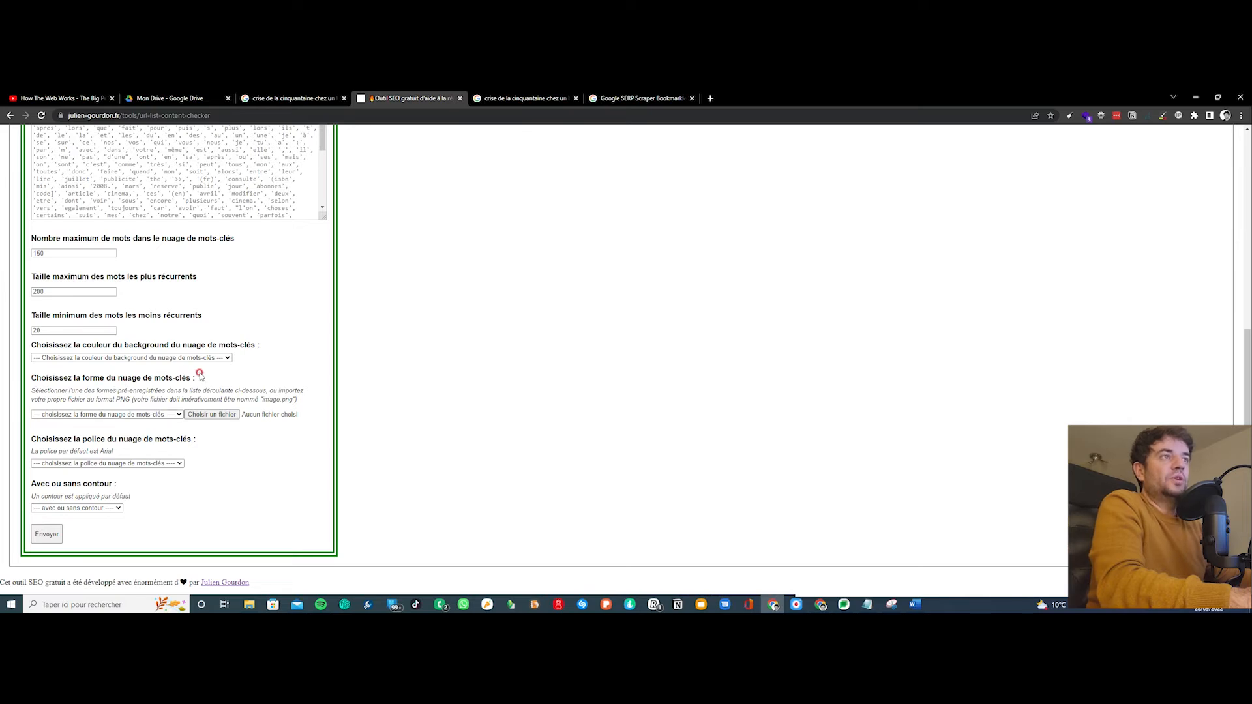
click(178, 415)
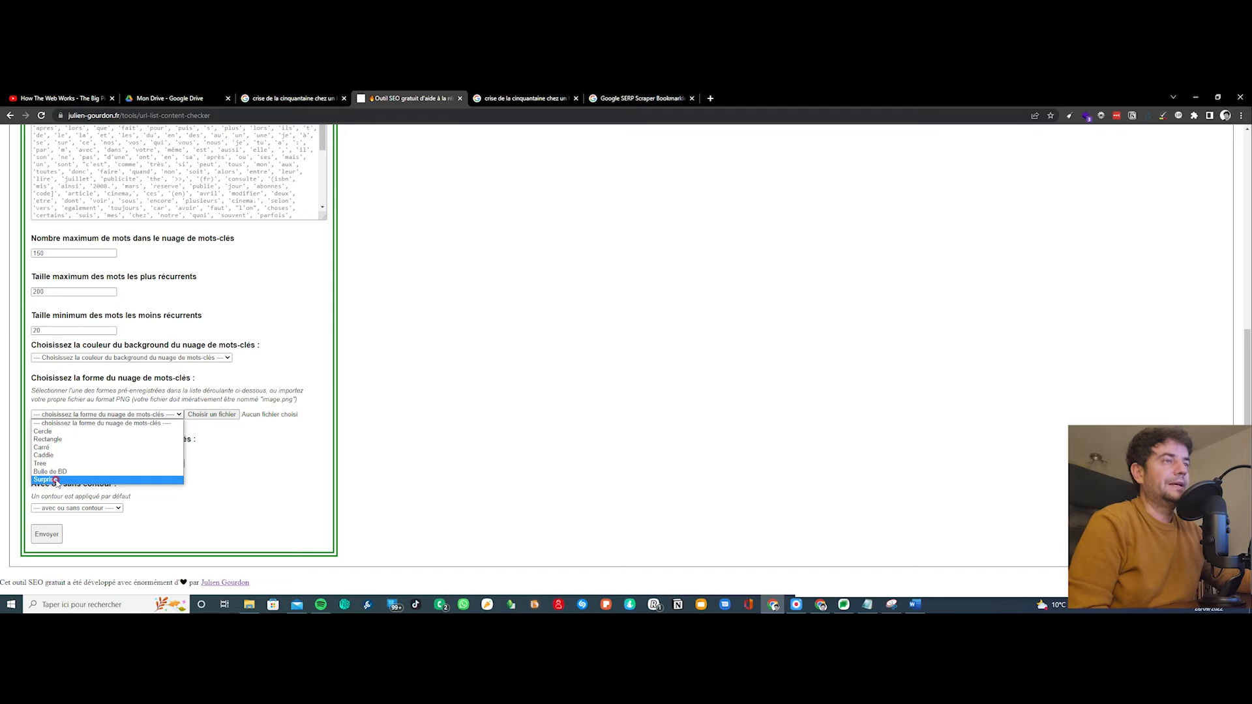
click(405, 394)
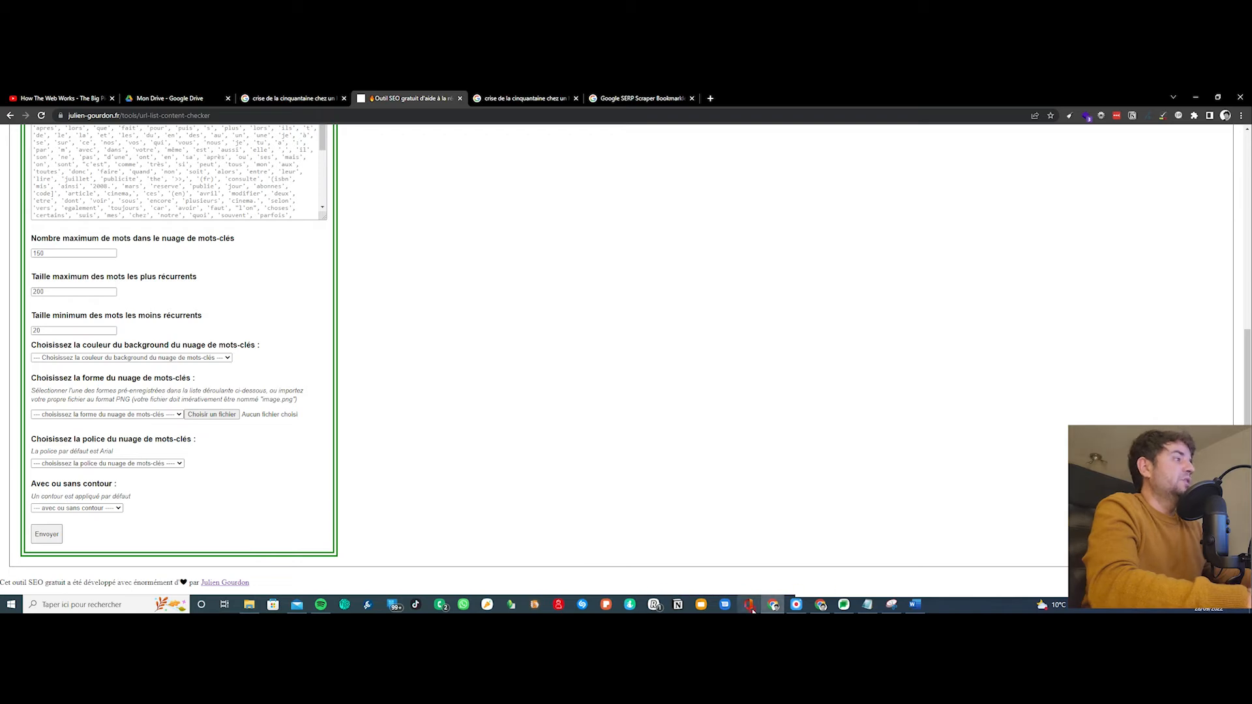
Step: Open PowerPoint and create a blank presentation
click(83, 605)
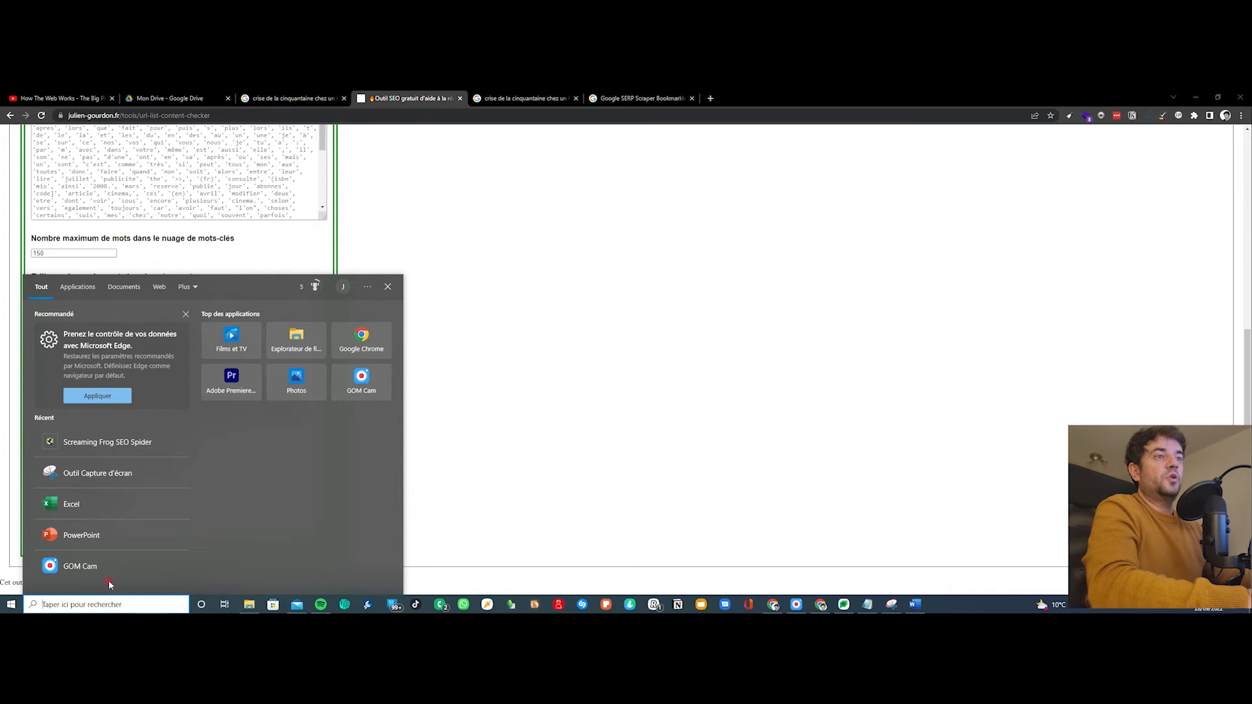
click(84, 535)
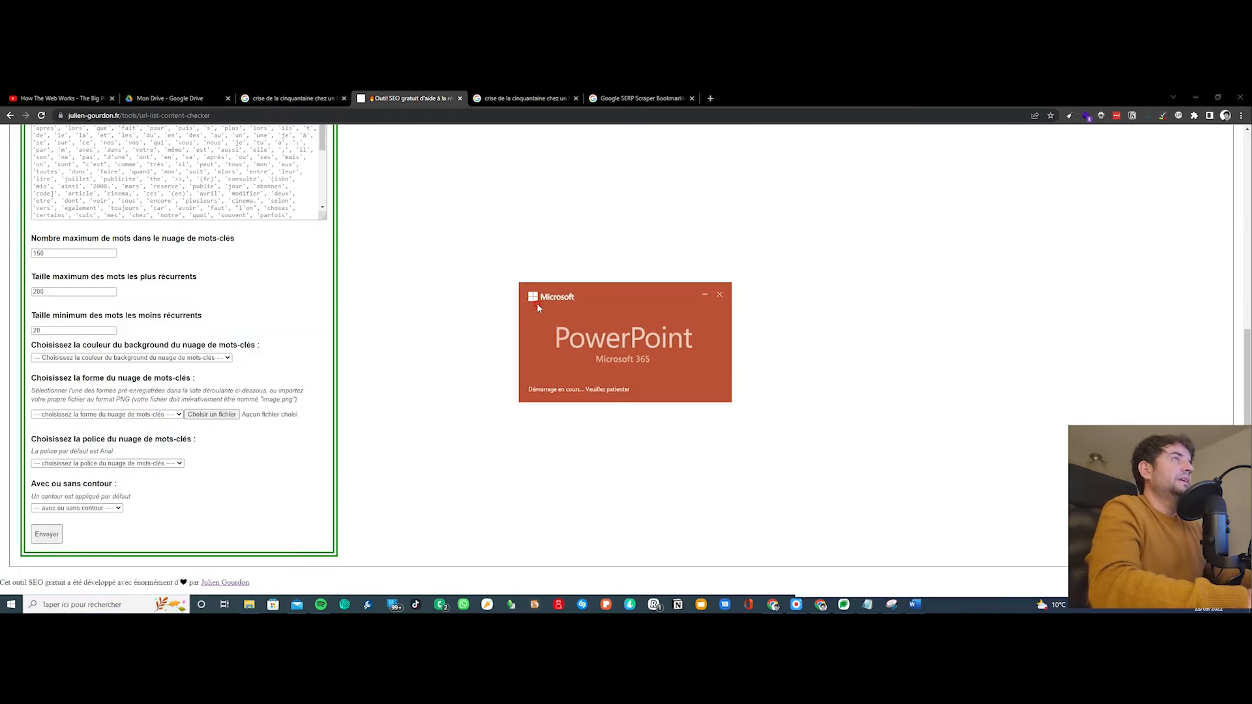
click(111, 176)
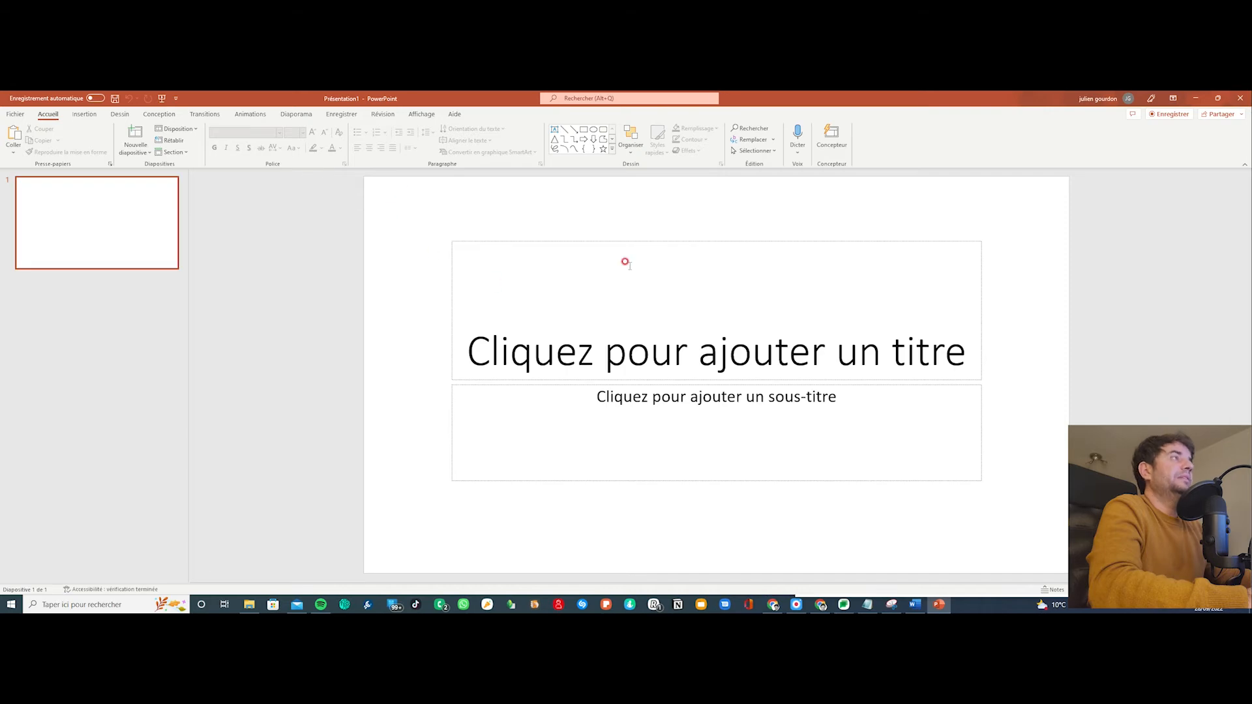
Step: Delete the title and subtitle placeholders from the first slide
click(625, 262)
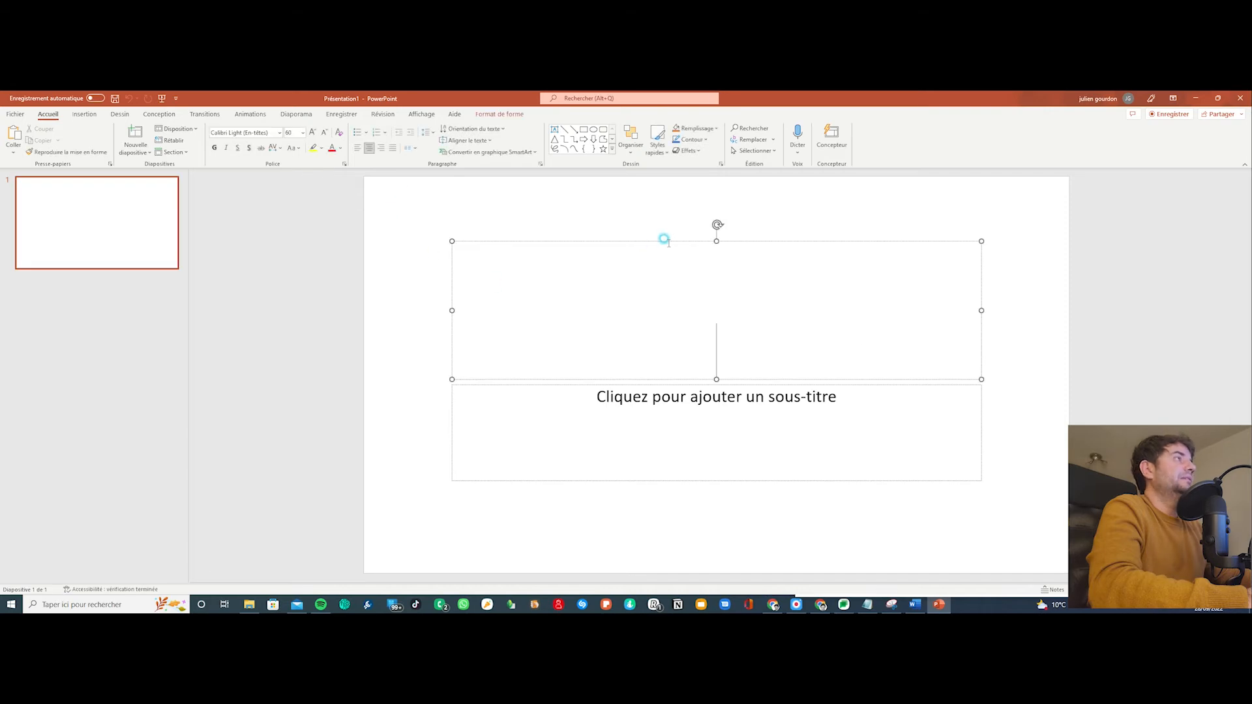
click(676, 240)
key(Delete)
click(672, 385)
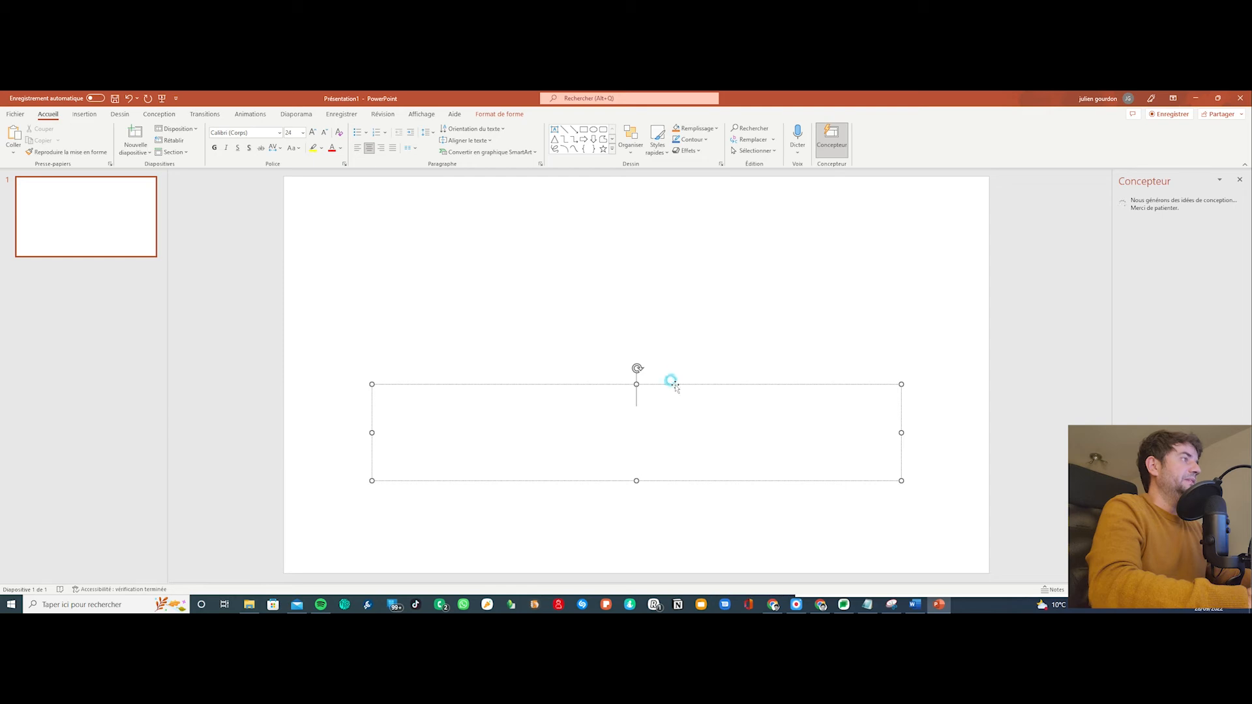
click(671, 384)
key(Delete)
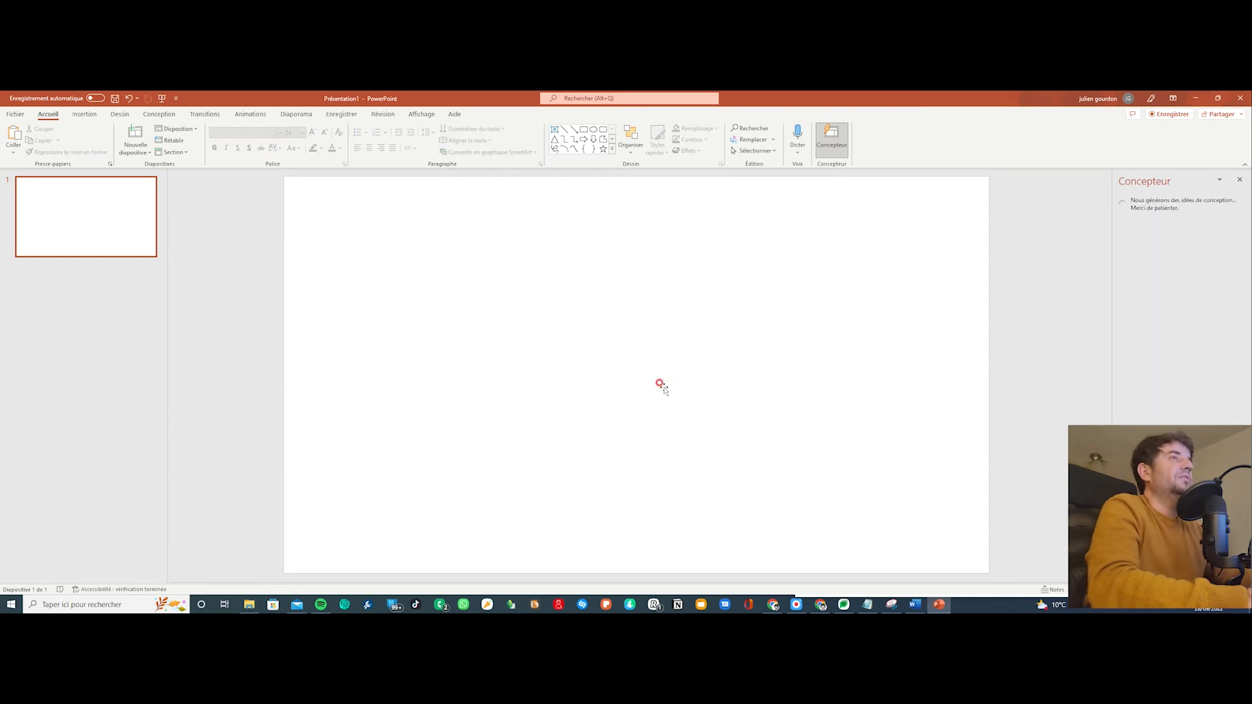
Step: Insert the solid black balloons icon on the empty slide and enlarge it to about 10.54 cm by 10.54 cm
click(85, 115)
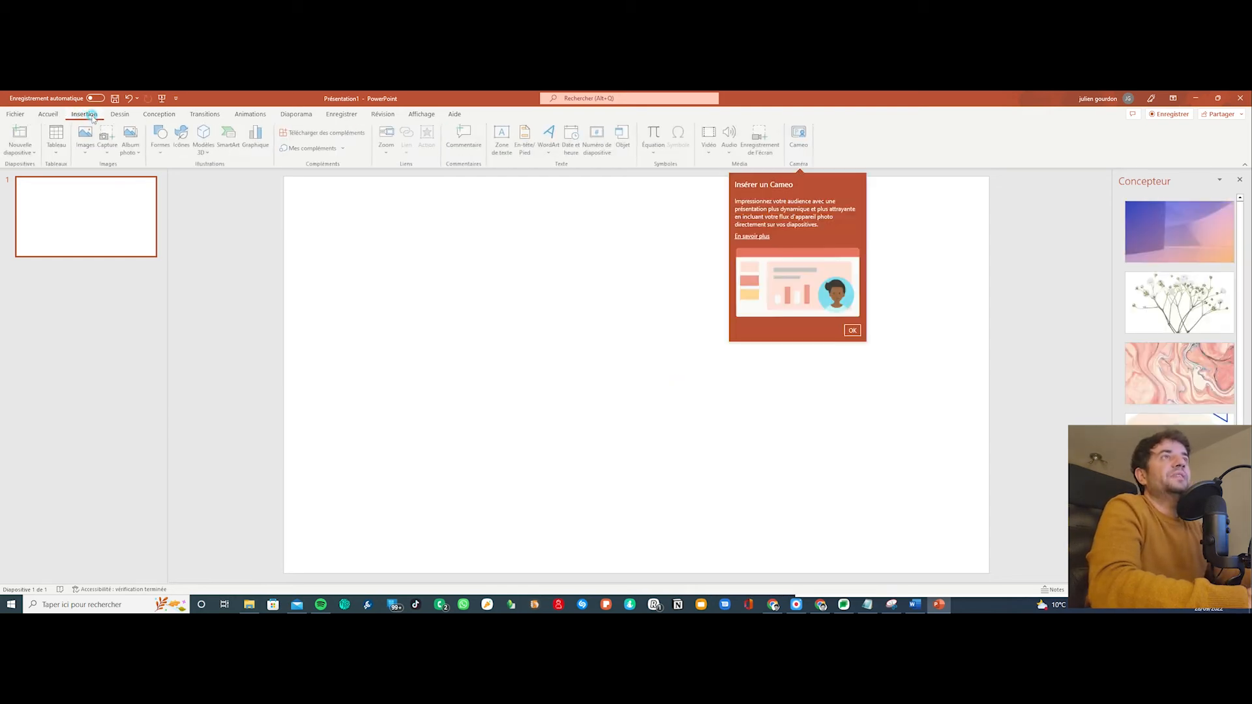
click(182, 143)
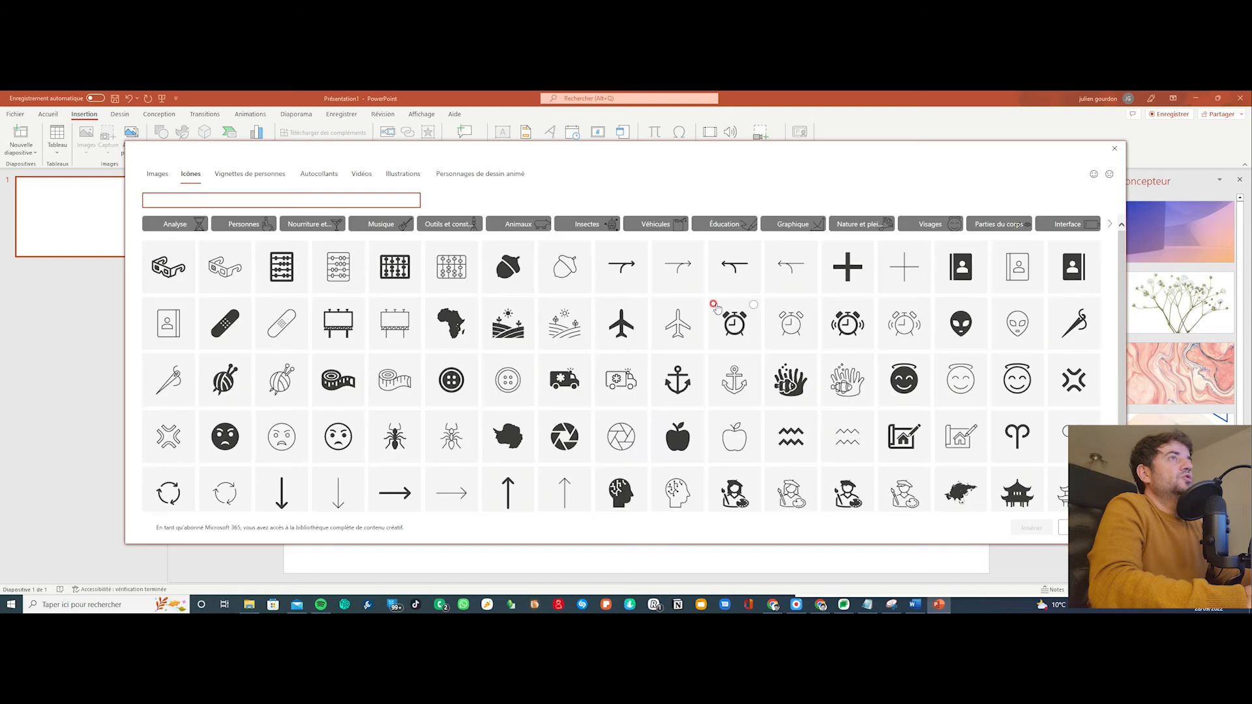
scroll(503, 335, down, 3)
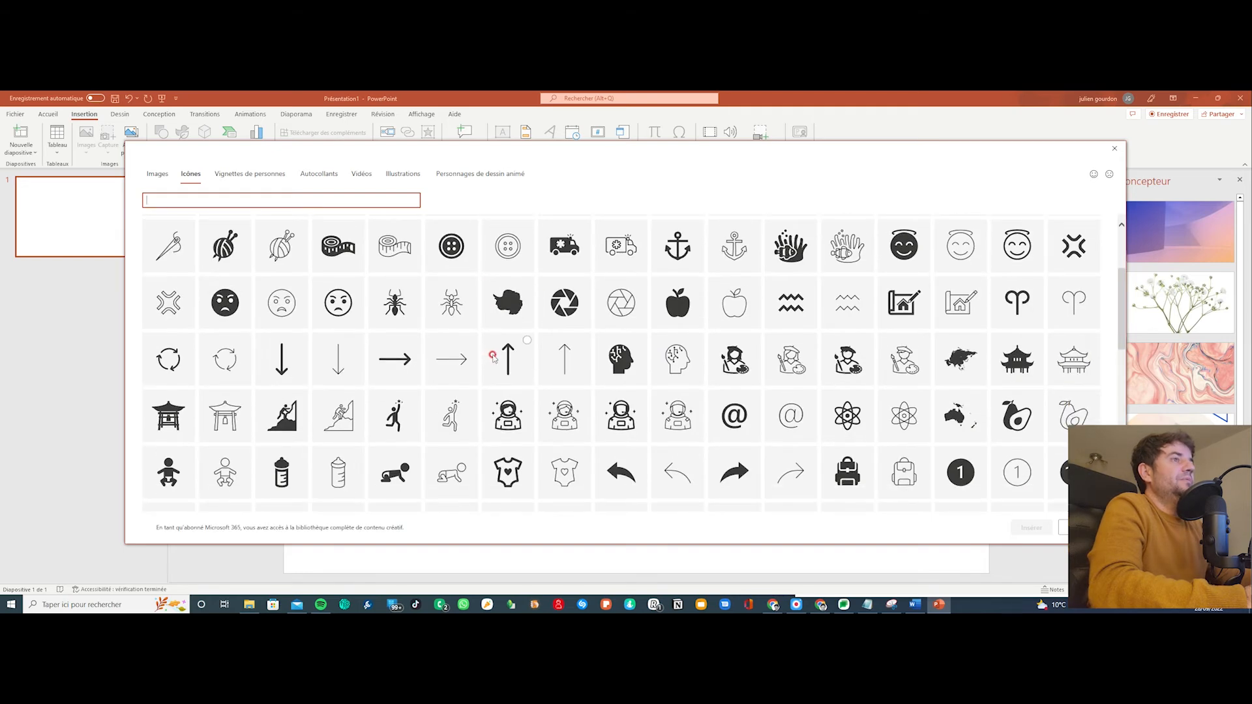
scroll(493, 356, down, 3)
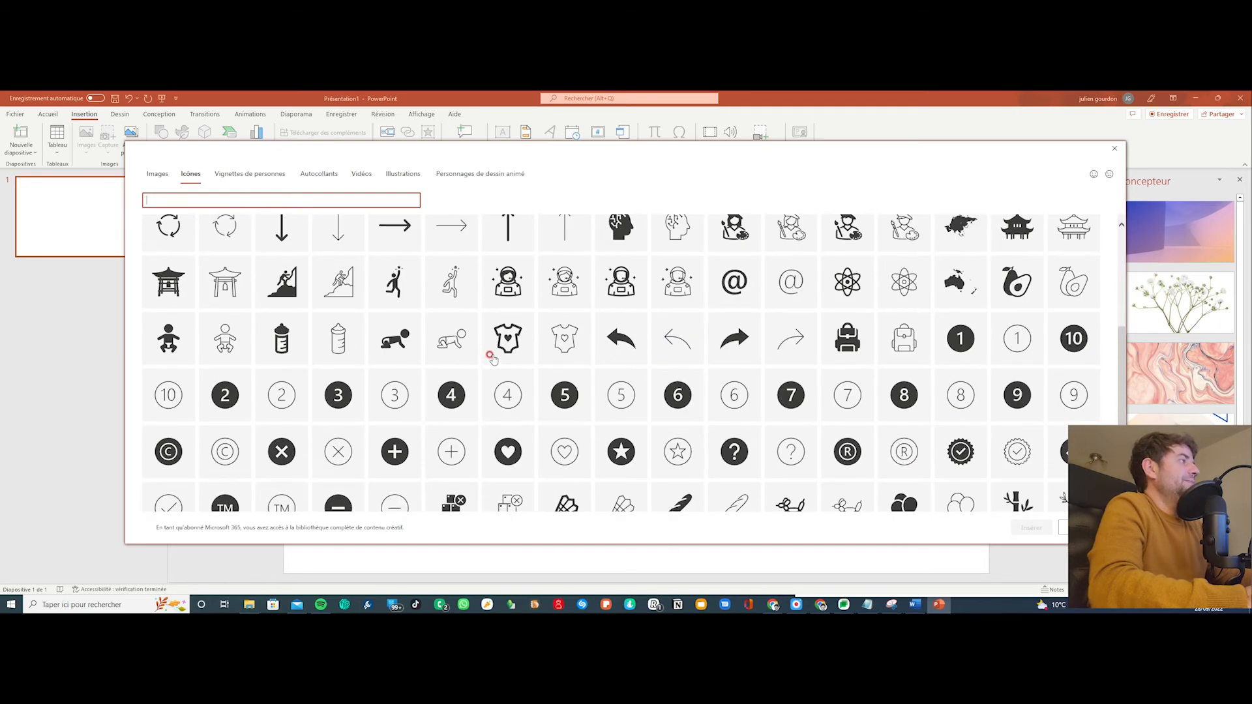
scroll(645, 372, down, 15)
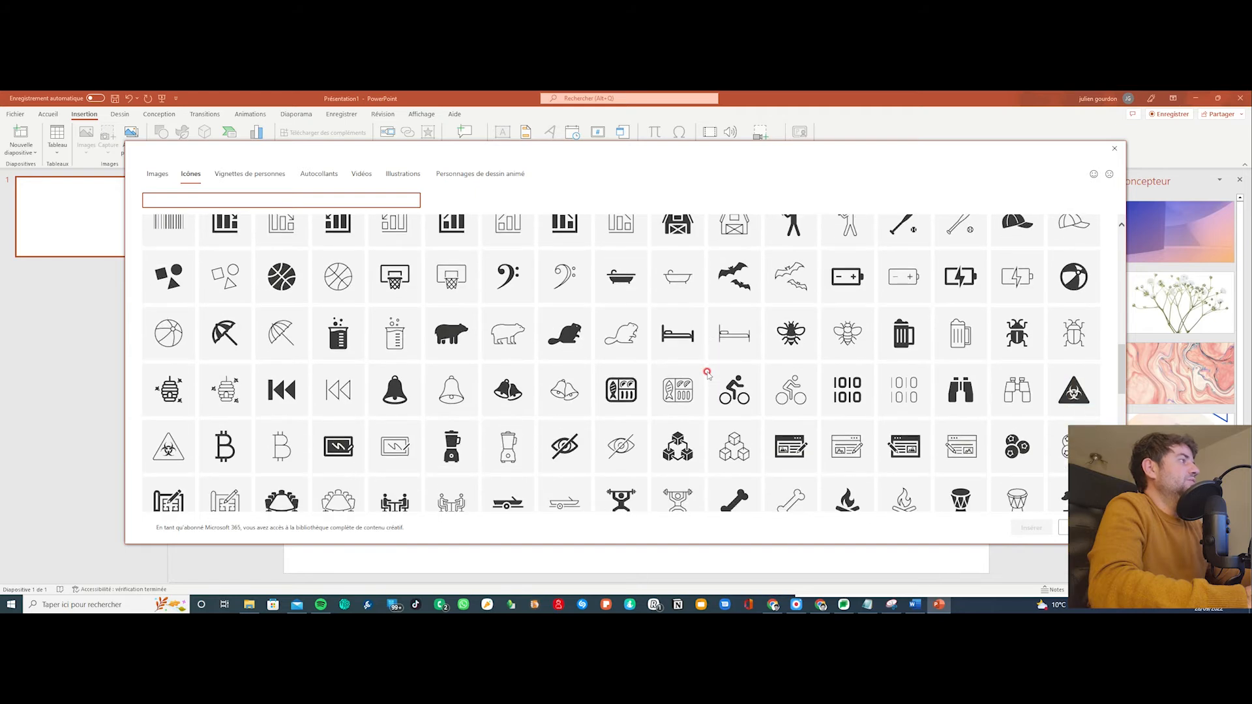
scroll(707, 373, up, 3)
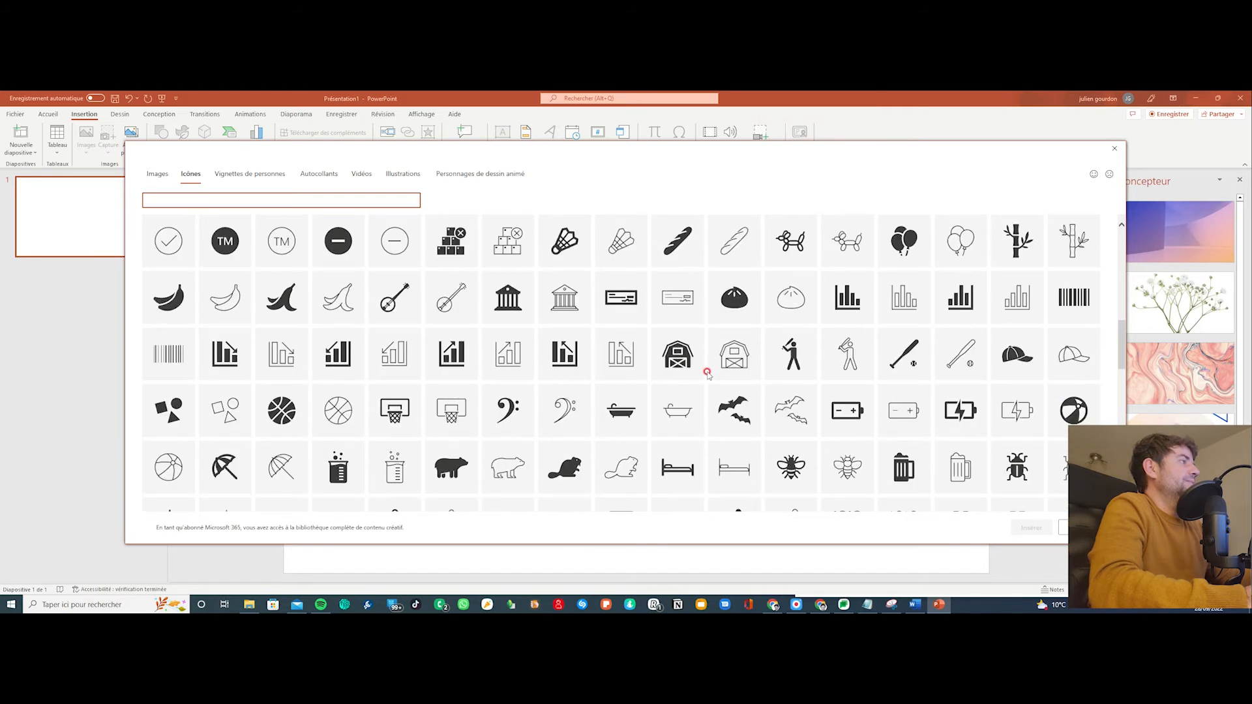
scroll(707, 371, up, 1)
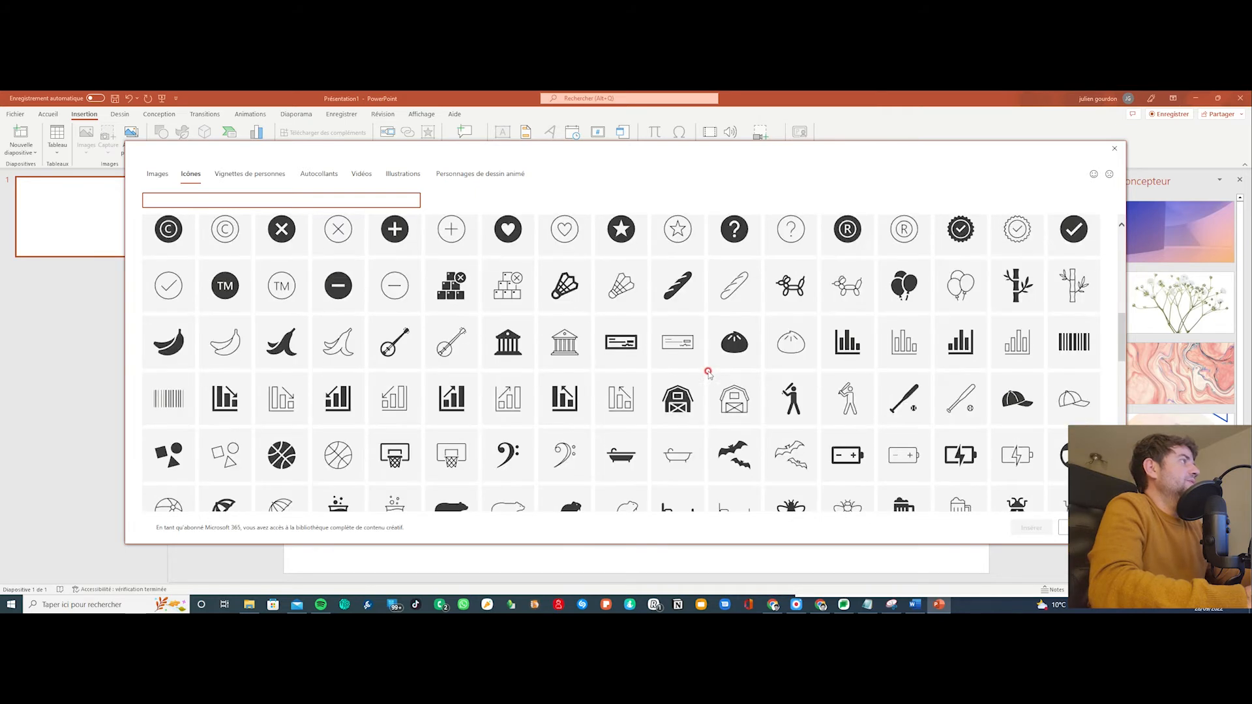
click(906, 287)
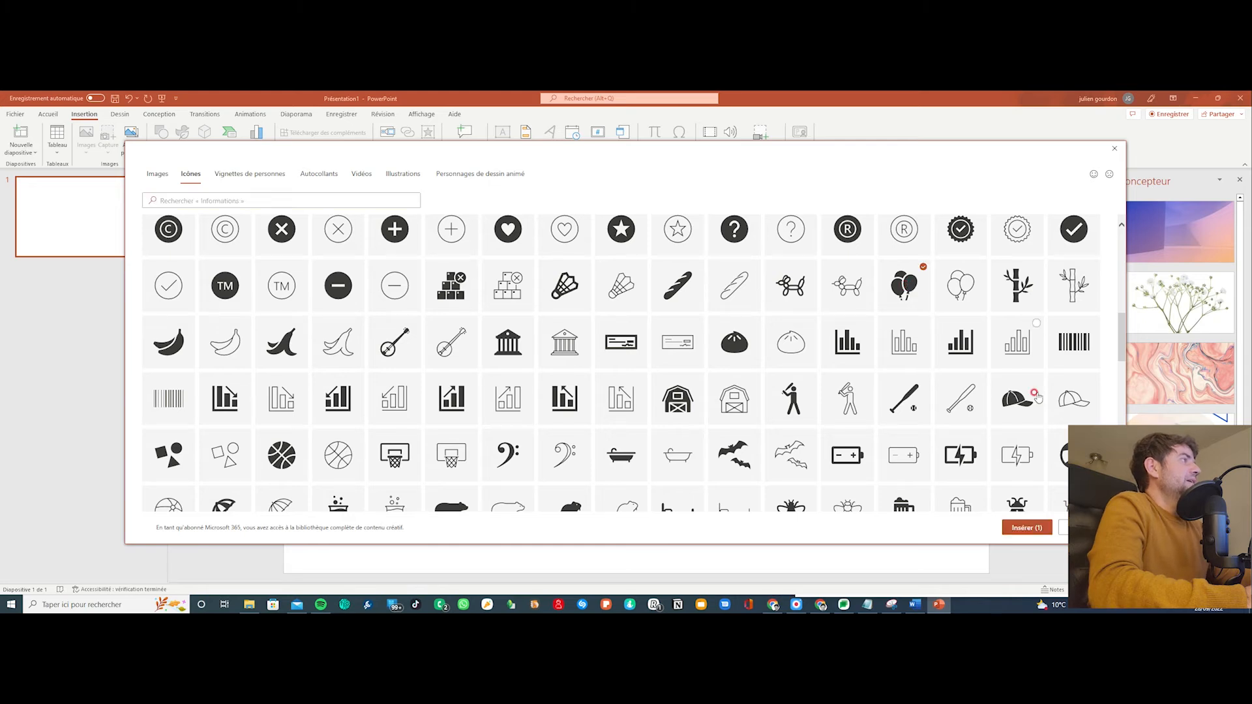
click(1026, 530)
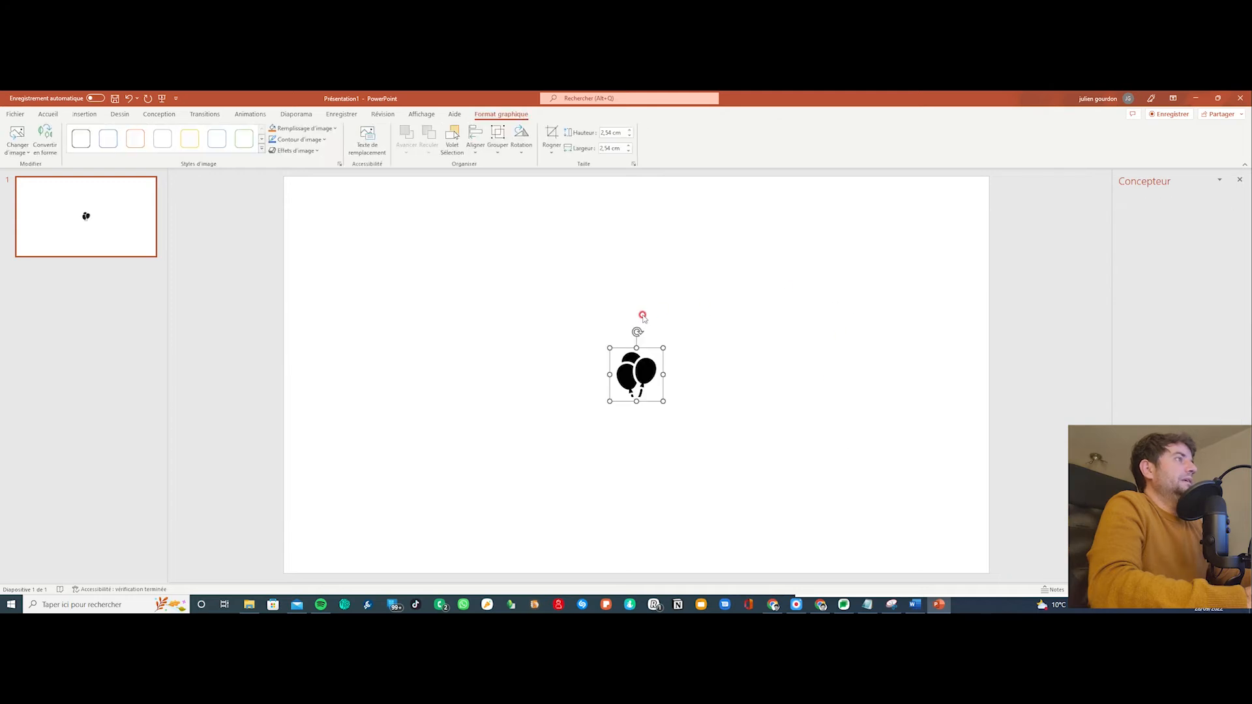
drag(604, 343, 440, 180)
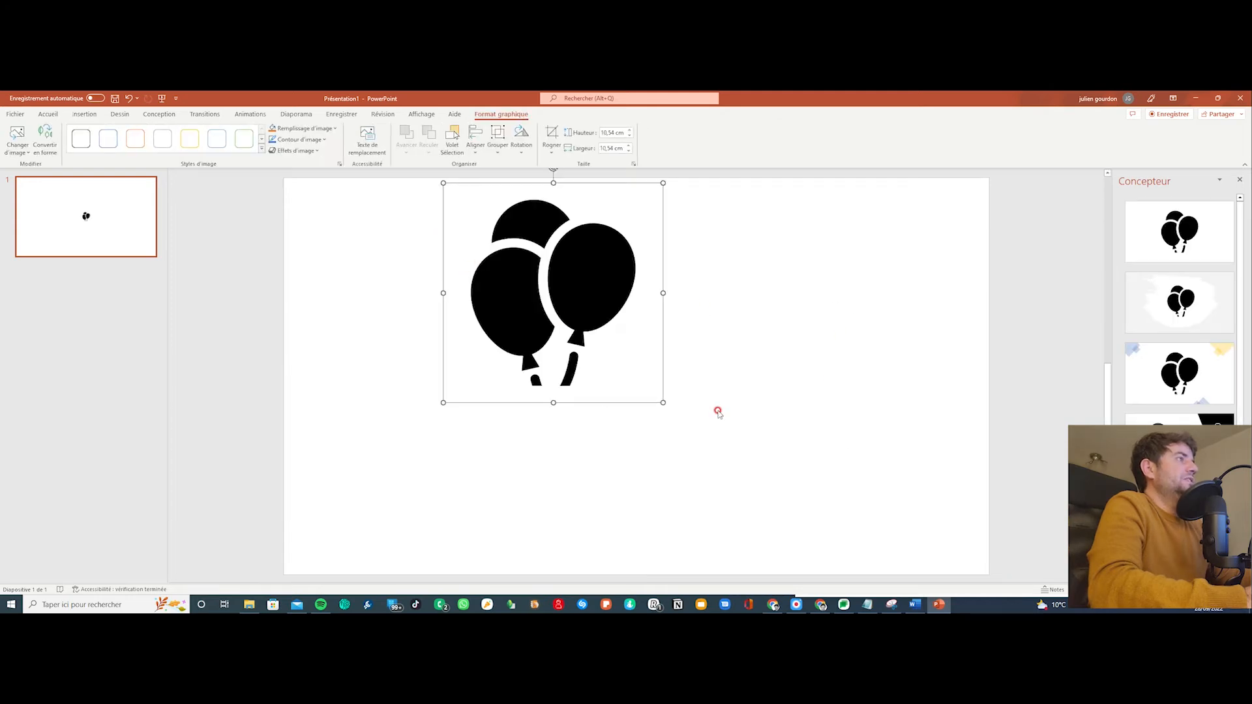
Step: Enlarge the balloons icon to about 17.57 cm by 17.57 cm on the slide
drag(661, 400, 811, 562)
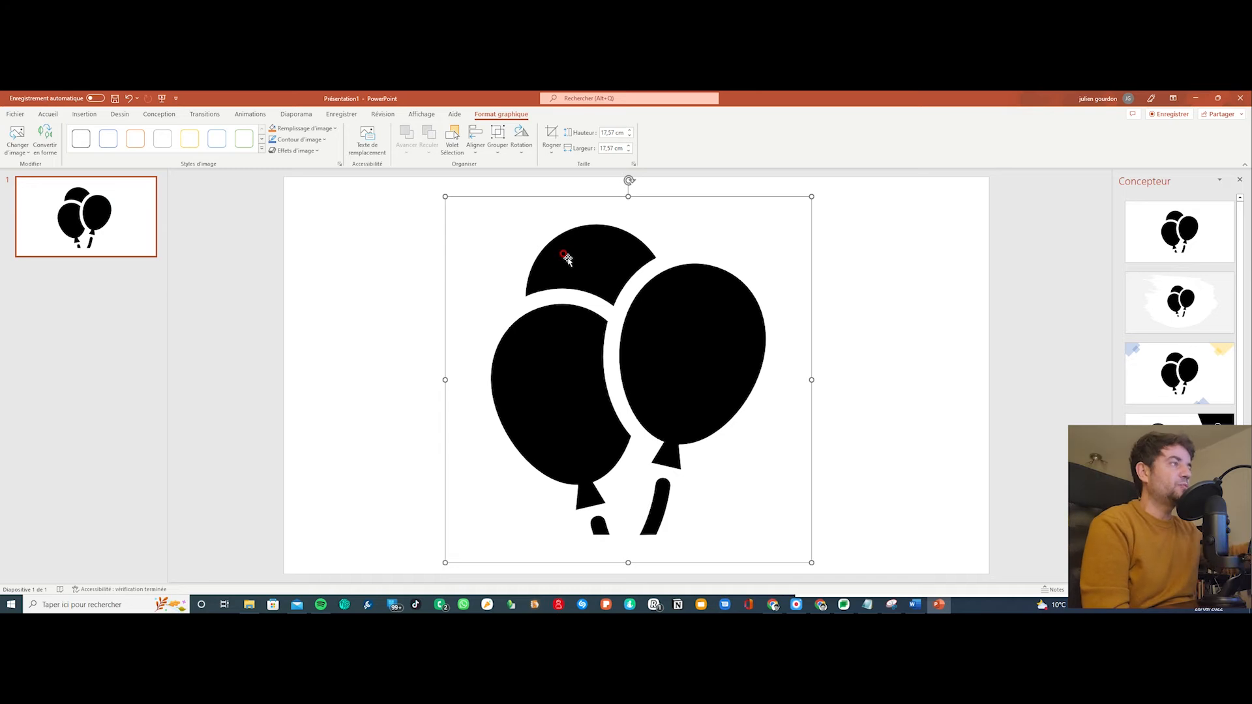
click(949, 435)
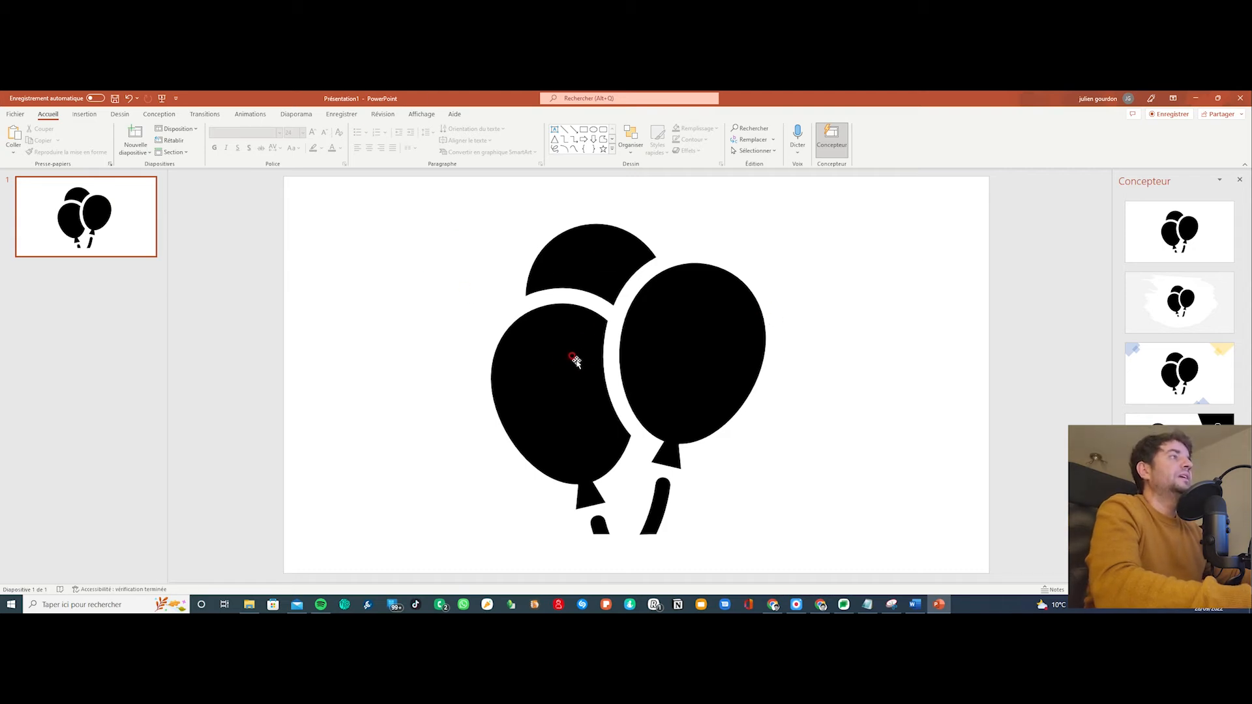
click(533, 371)
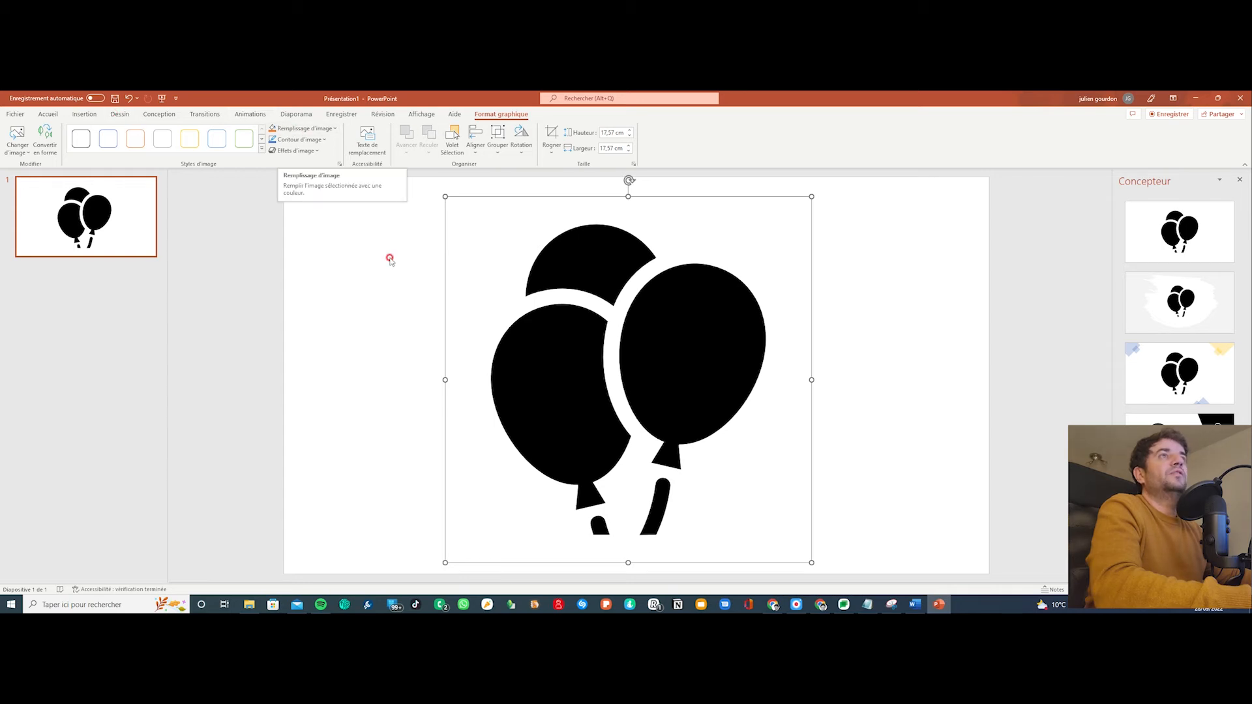
click(323, 449)
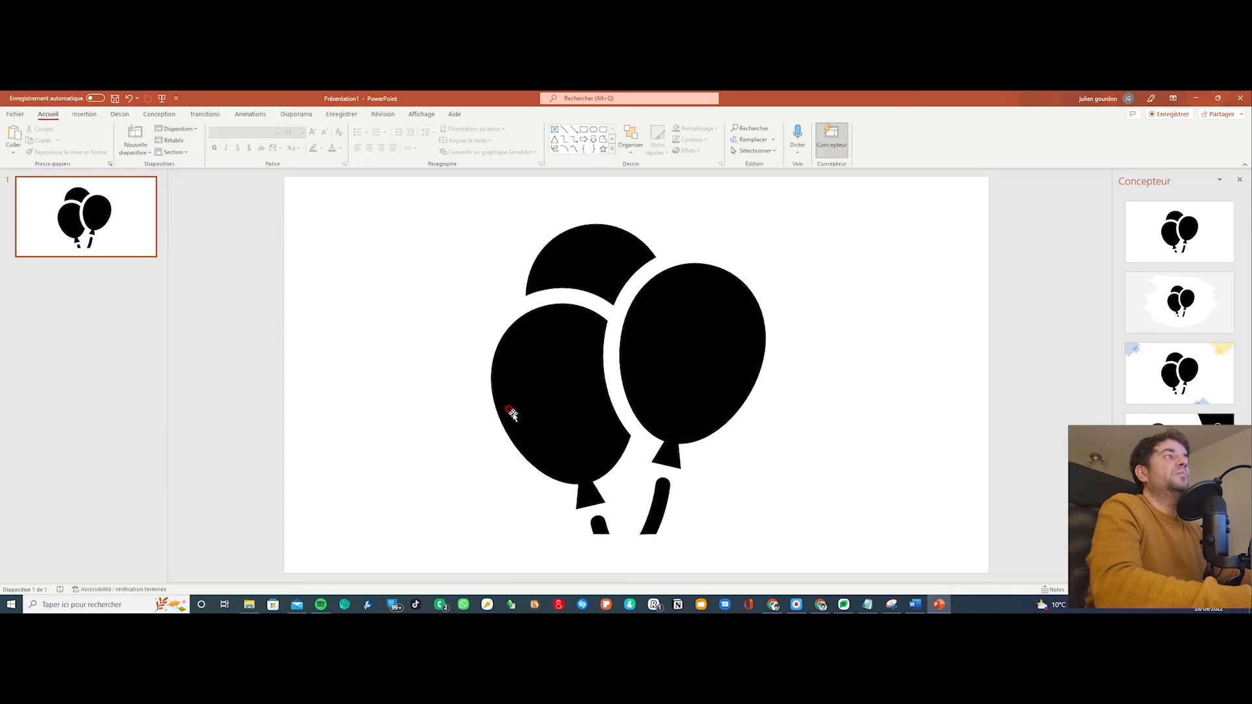
Step: Draw a rectangle over the front-left balloon and stretch it to about 5.52 cm high by 3.61 cm wide
click(79, 115)
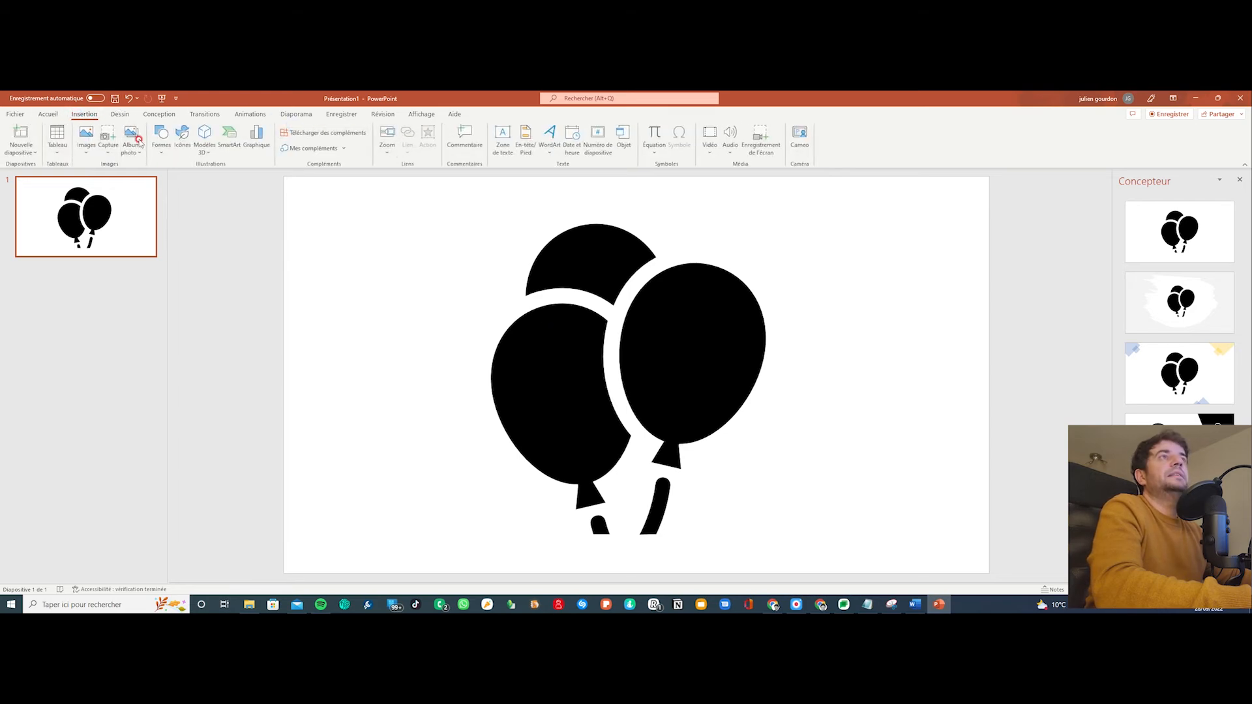
click(162, 155)
click(195, 178)
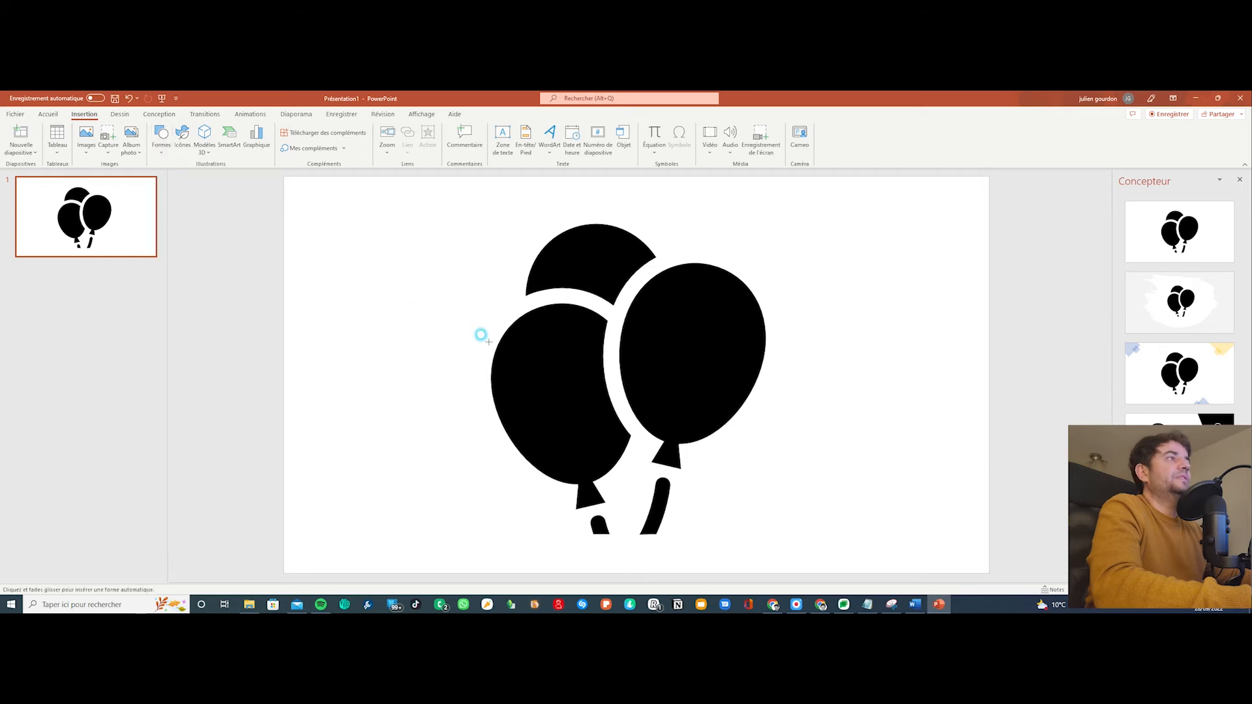
drag(515, 376, 590, 441)
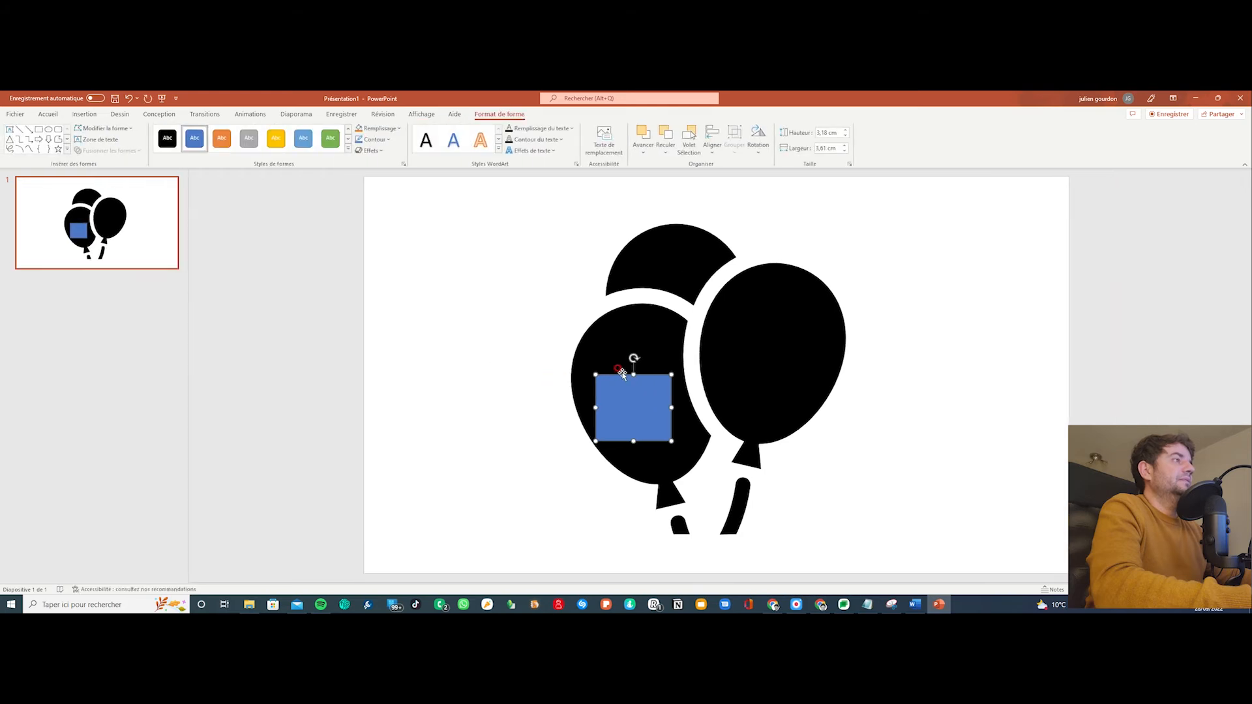
drag(634, 374, 633, 325)
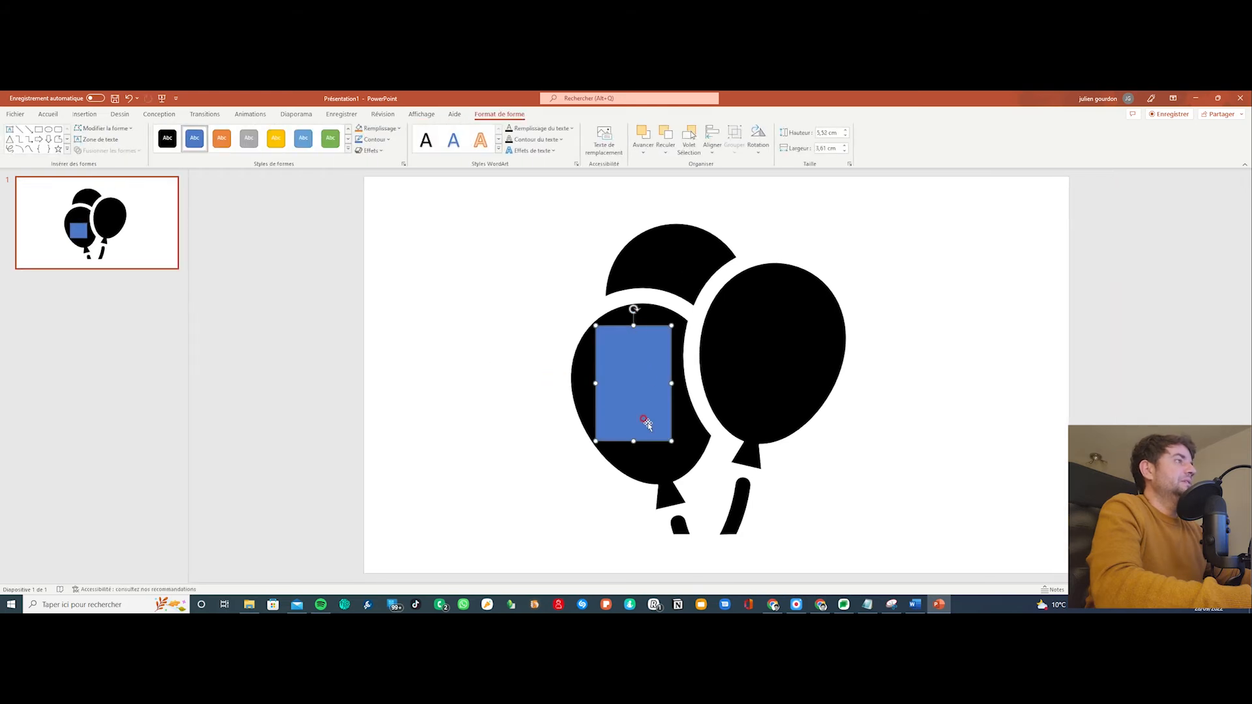
Step: Remove the rectangle's outline and apply the solid orange shape style to it
click(375, 139)
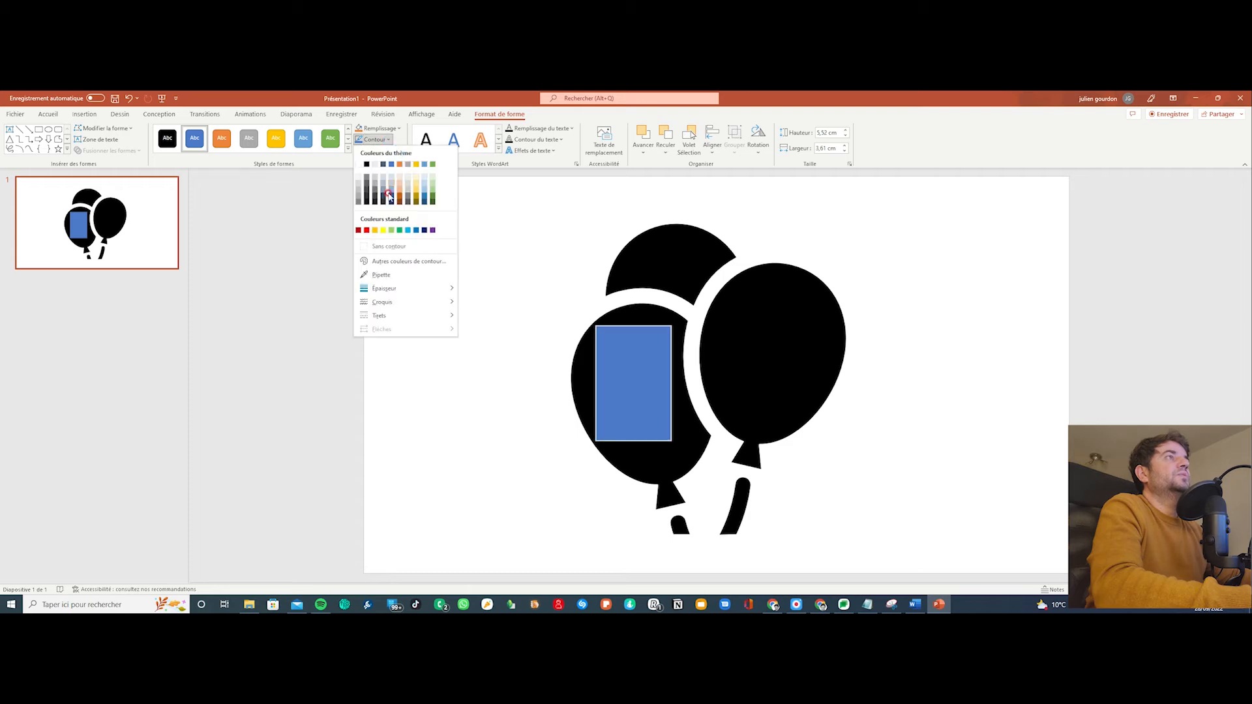
click(386, 246)
click(373, 139)
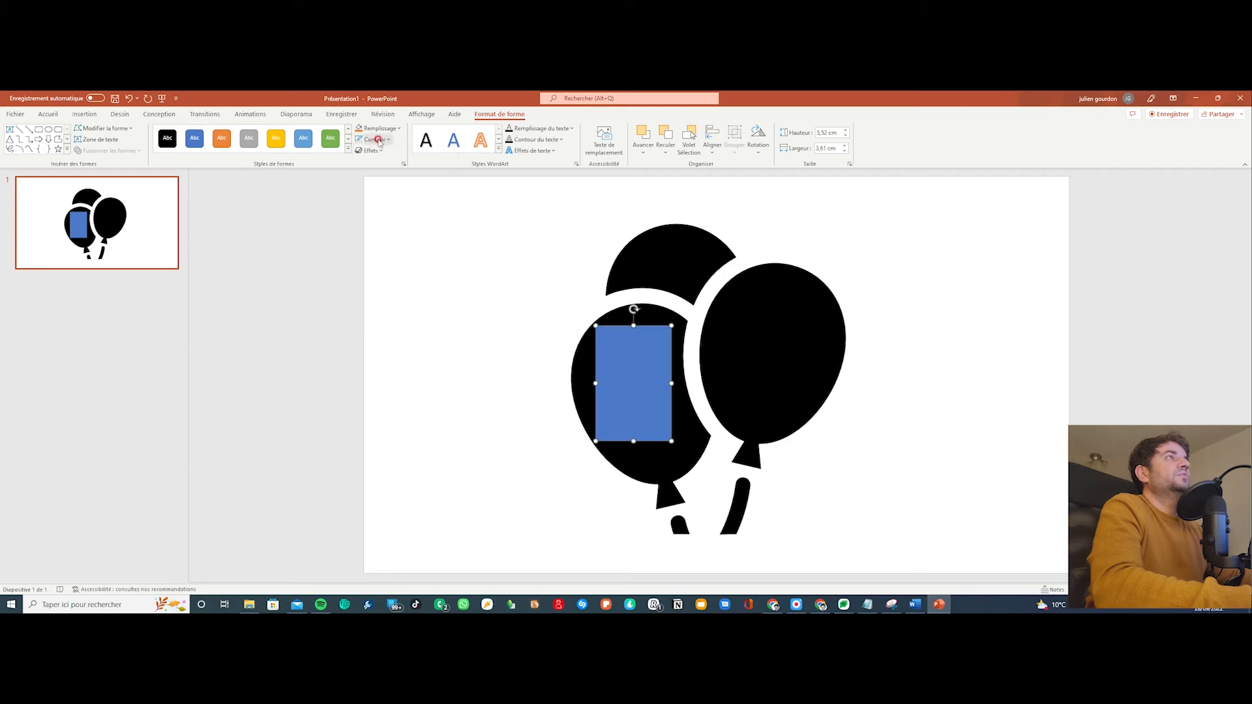
click(222, 138)
click(656, 382)
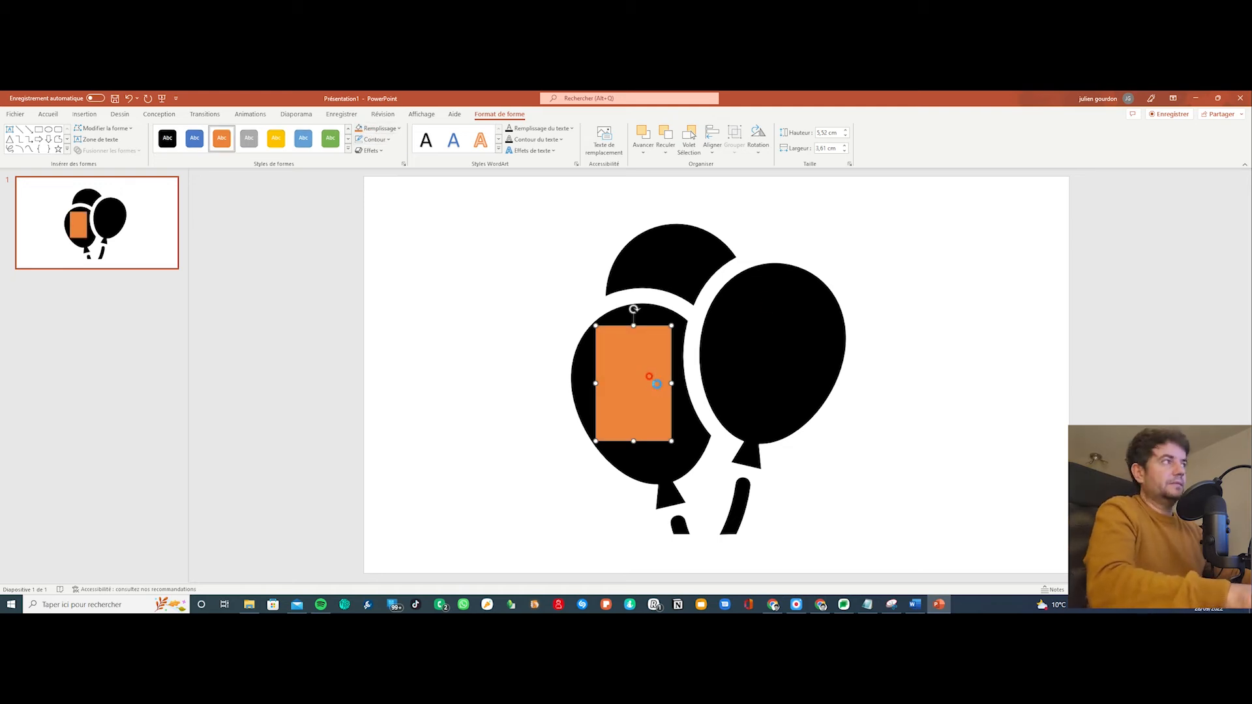
Step: Duplicate the orange rectangle, place the copy over the right balloon and widen it to about 4.54 cm
key(ctrl+c)
key(ctrl+v)
drag(656, 391, 755, 346)
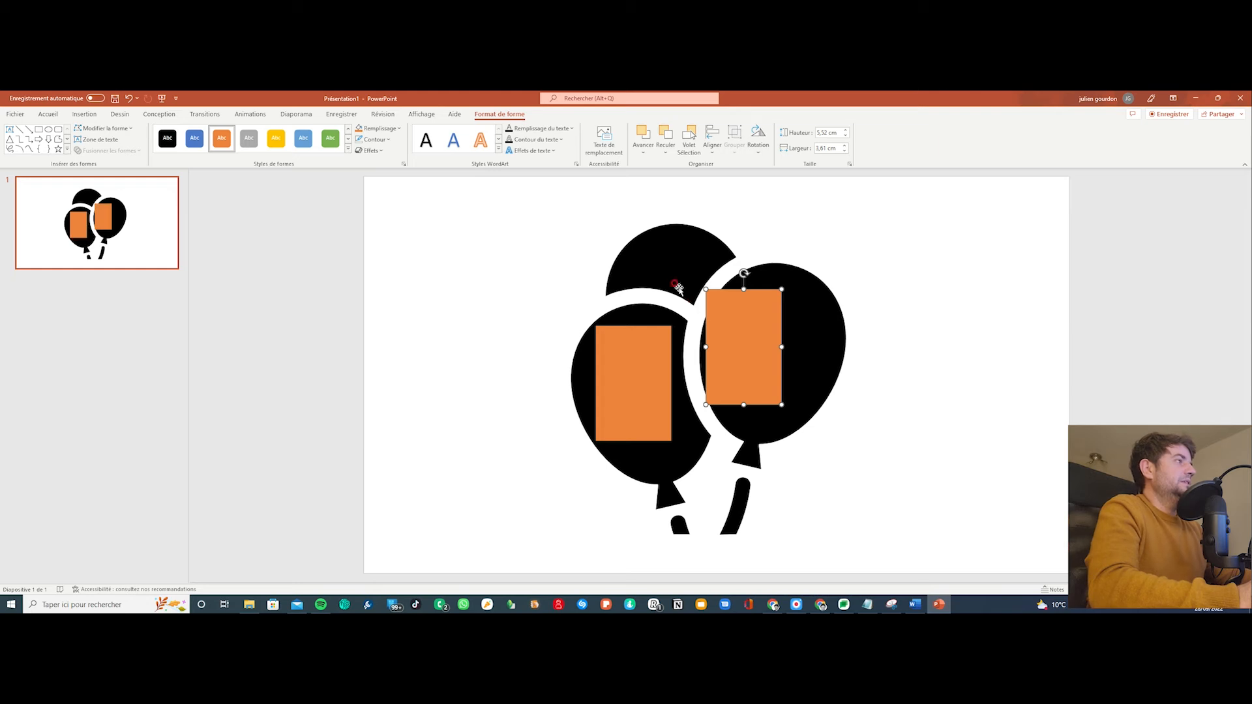
mouse_move(731, 335)
mouse_down()
mouse_move(756, 332)
mouse_move(721, 346)
mouse_up()
drag(816, 346, 820, 346)
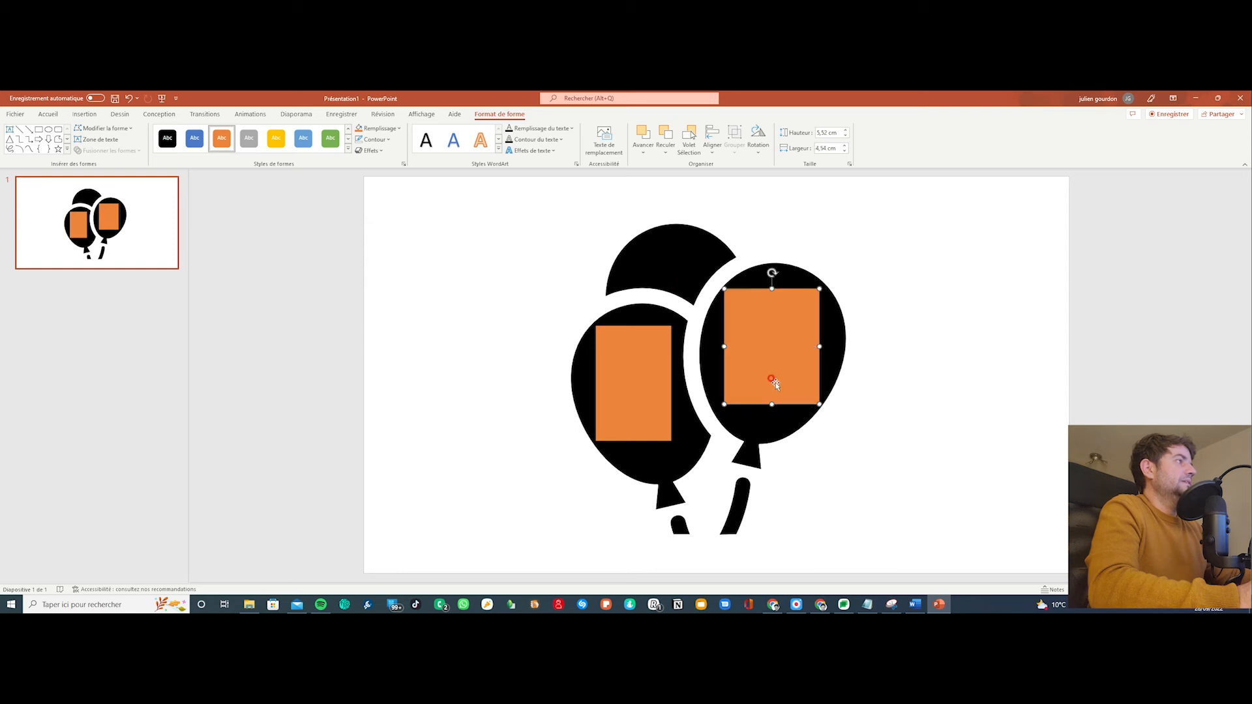
drag(780, 347, 773, 350)
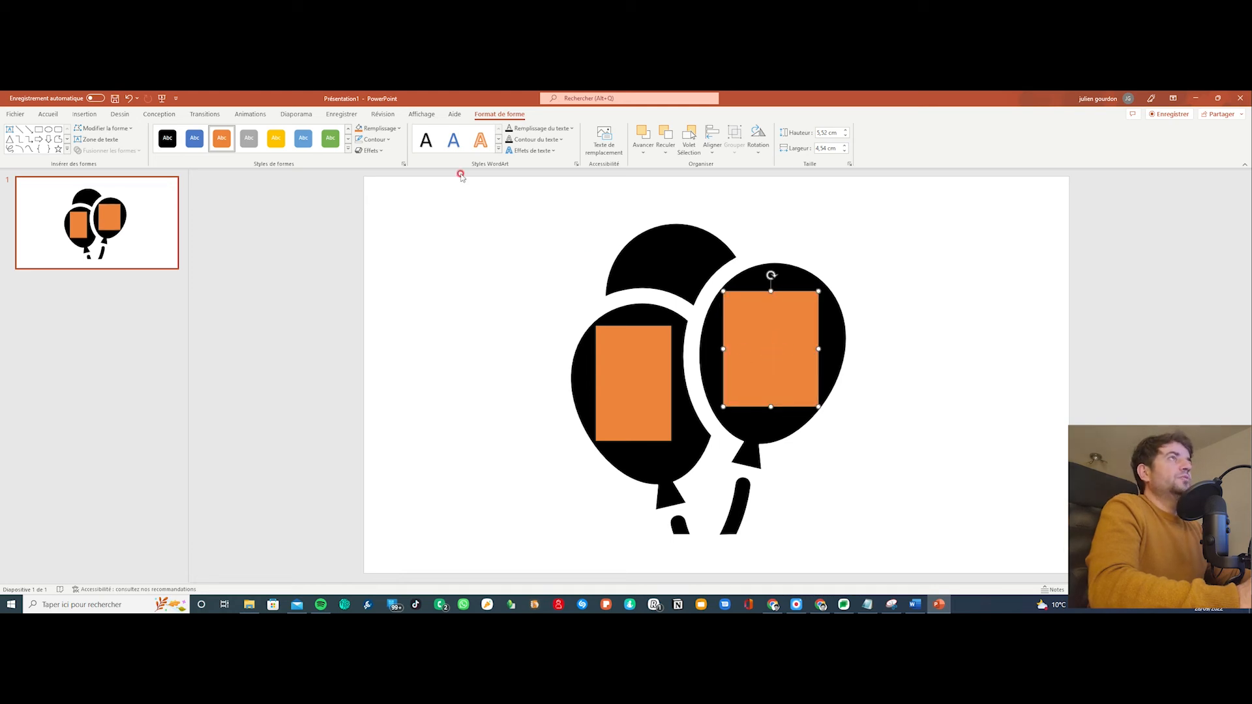
Step: Fill the rectangle on the right balloon with the standard light green colour
click(377, 128)
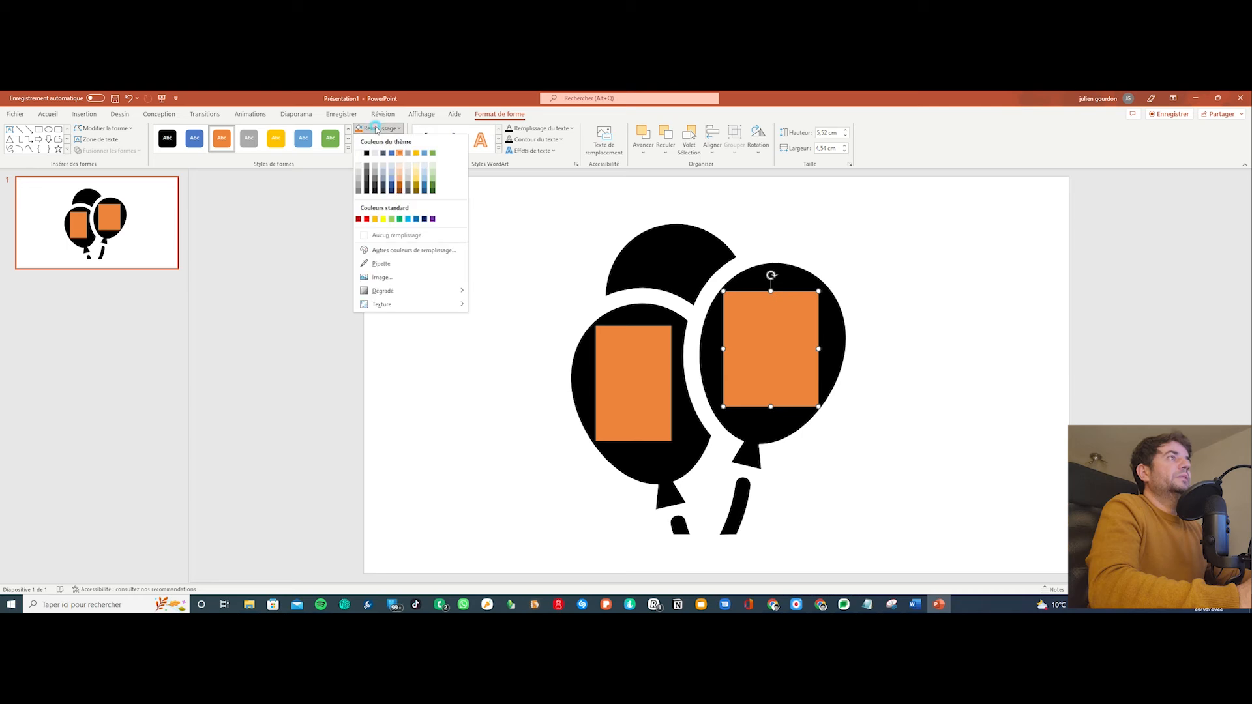
click(392, 219)
click(972, 372)
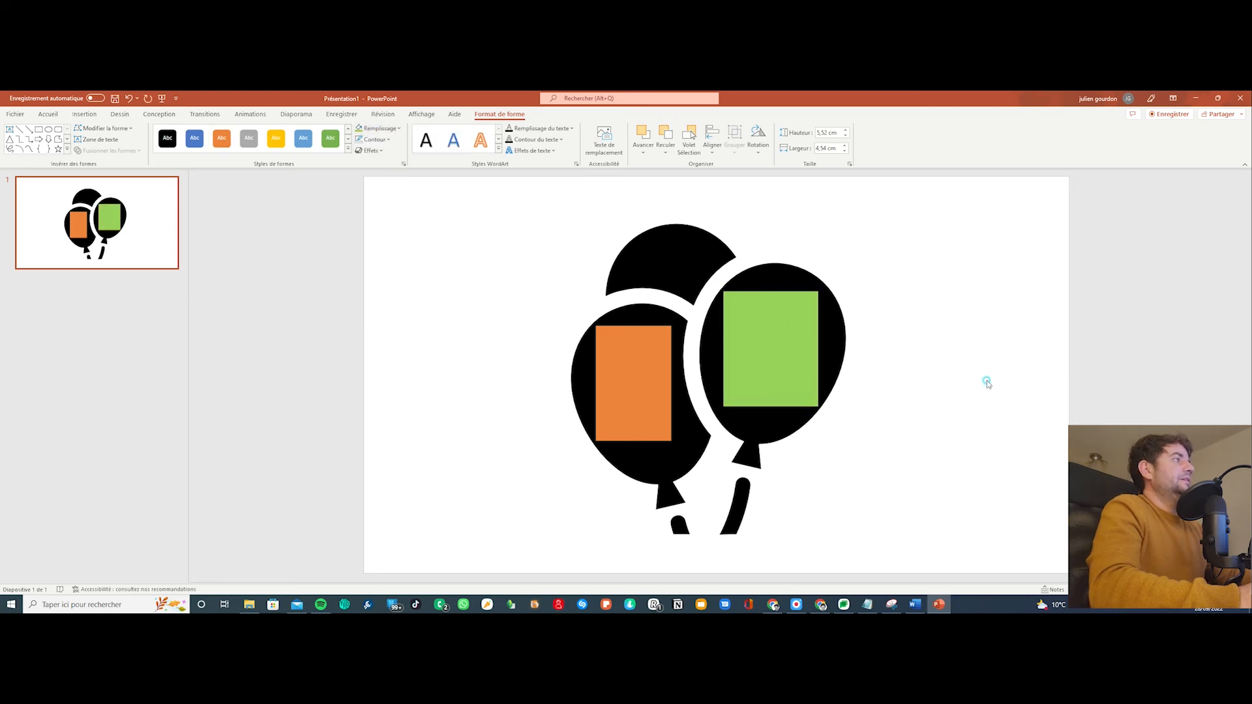
Step: Switch to the Windows Snipping Tool and capture the slide area containing the balloons and both coloured rectangles
click(891, 604)
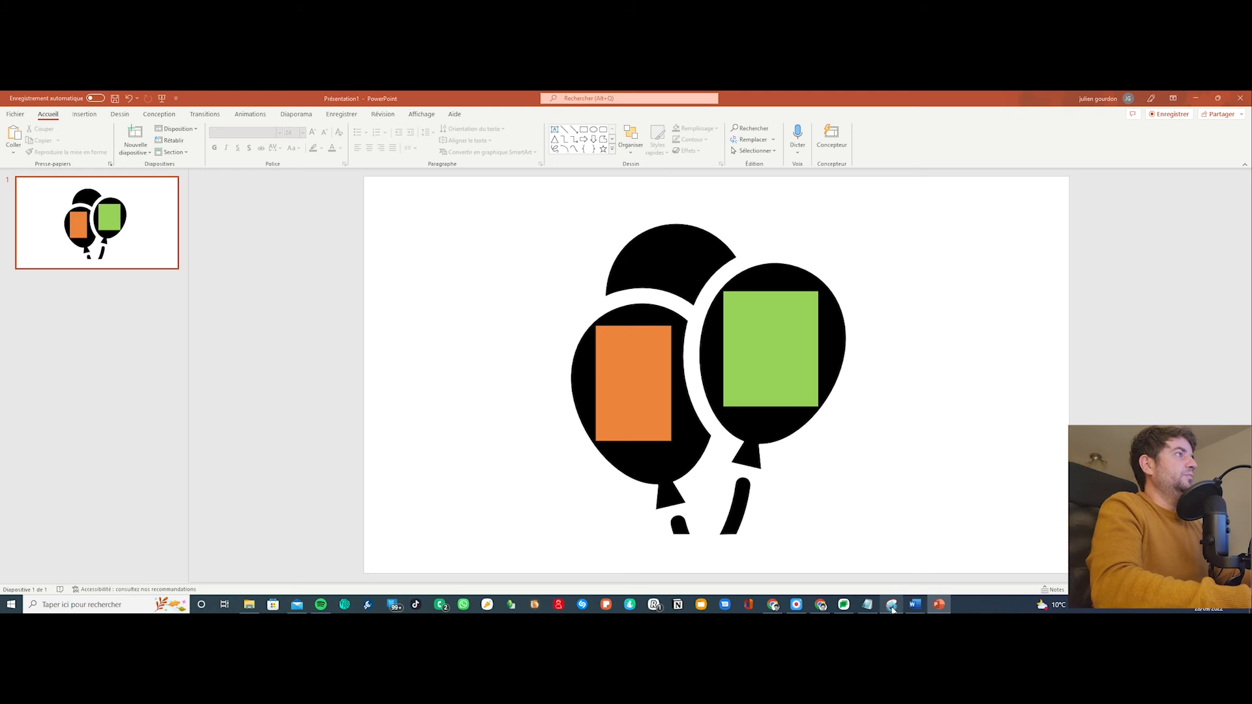
click(428, 265)
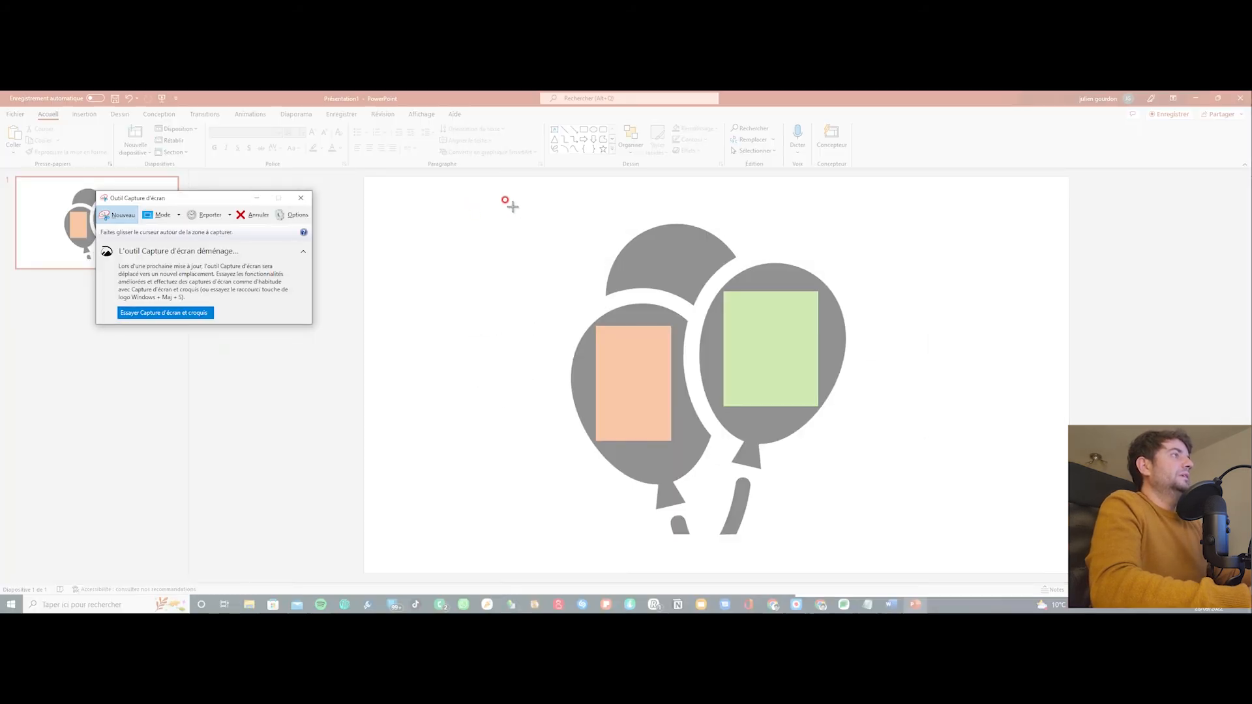
drag(512, 204, 886, 560)
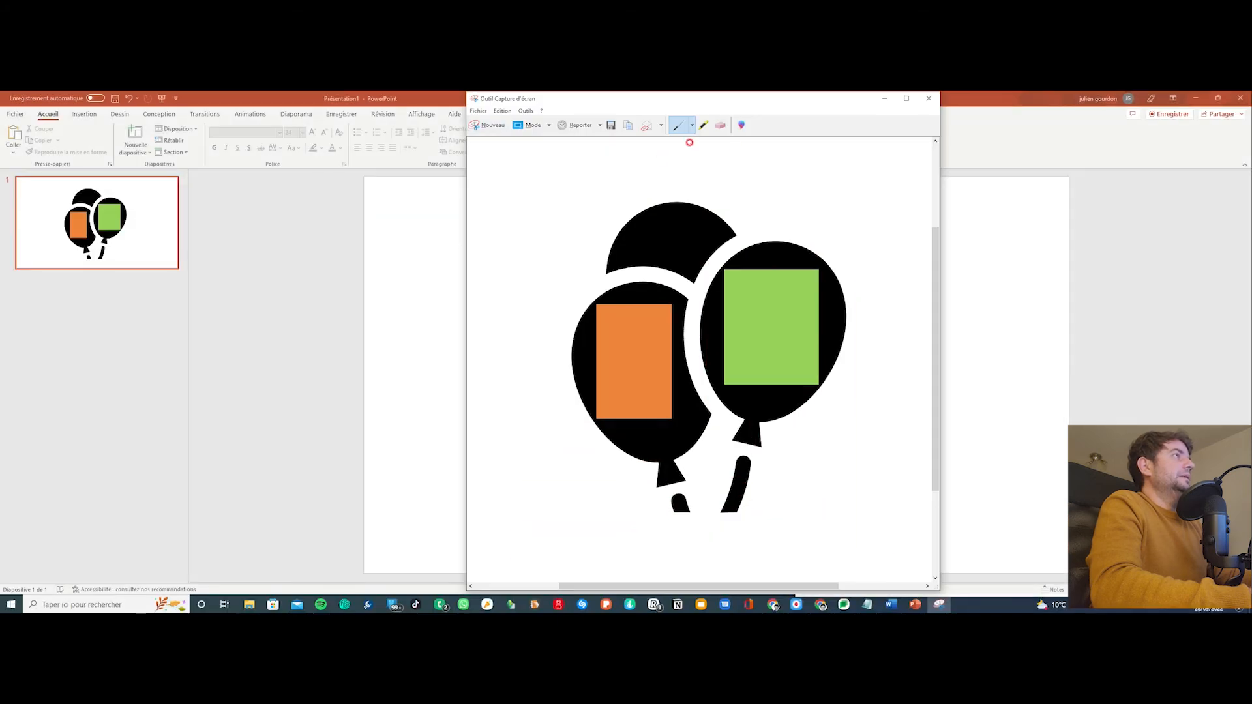
Step: Save the capture as the PNG file "image" in the Téléchargements folder, replacing the existing file
click(611, 127)
click(612, 239)
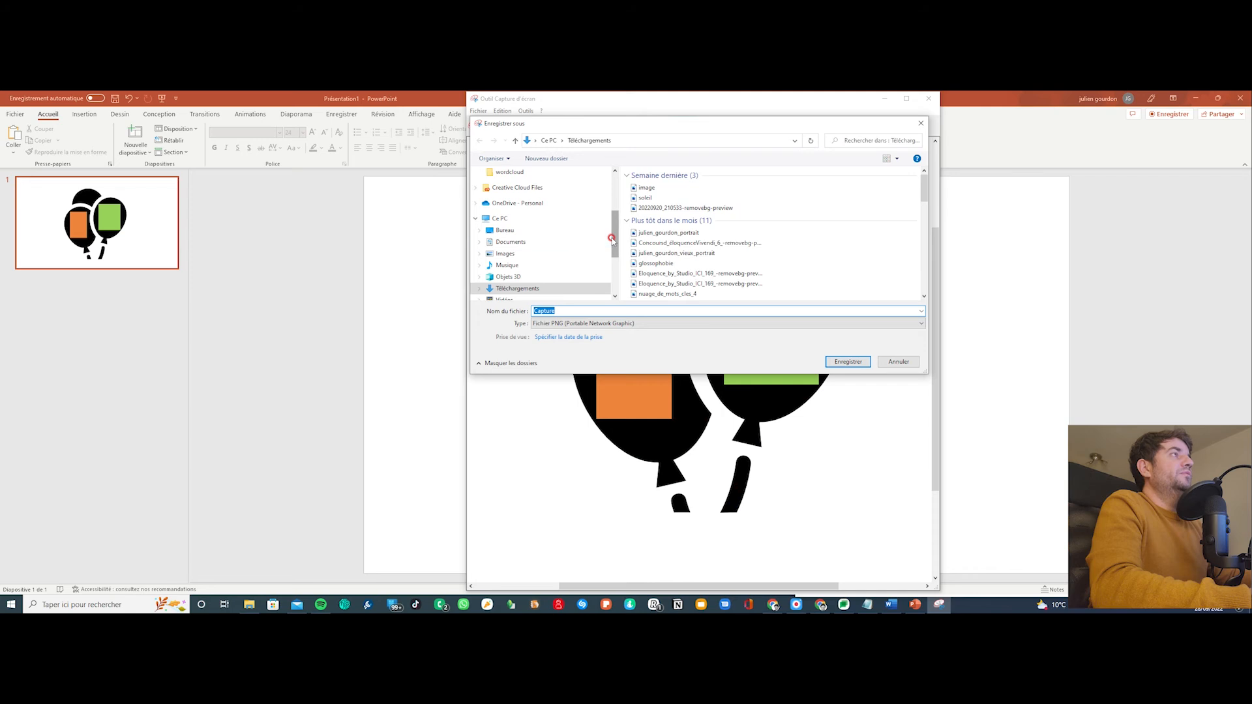
click(645, 188)
click(847, 362)
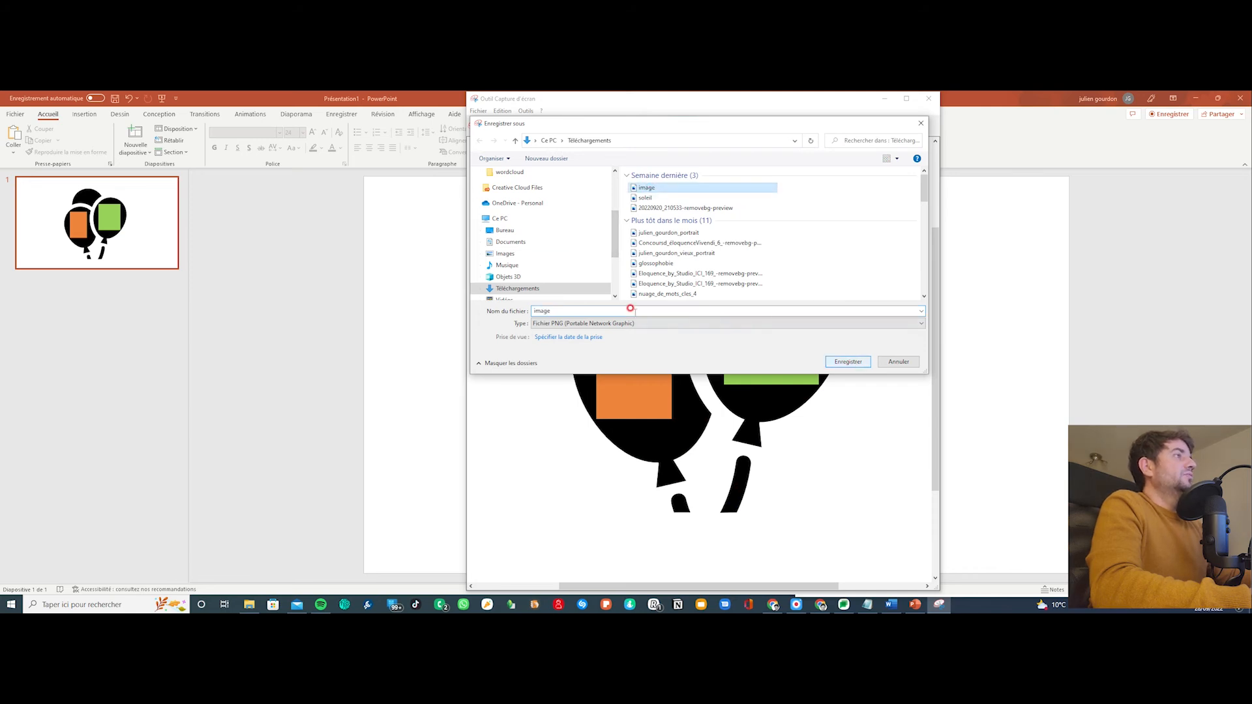
click(399, 313)
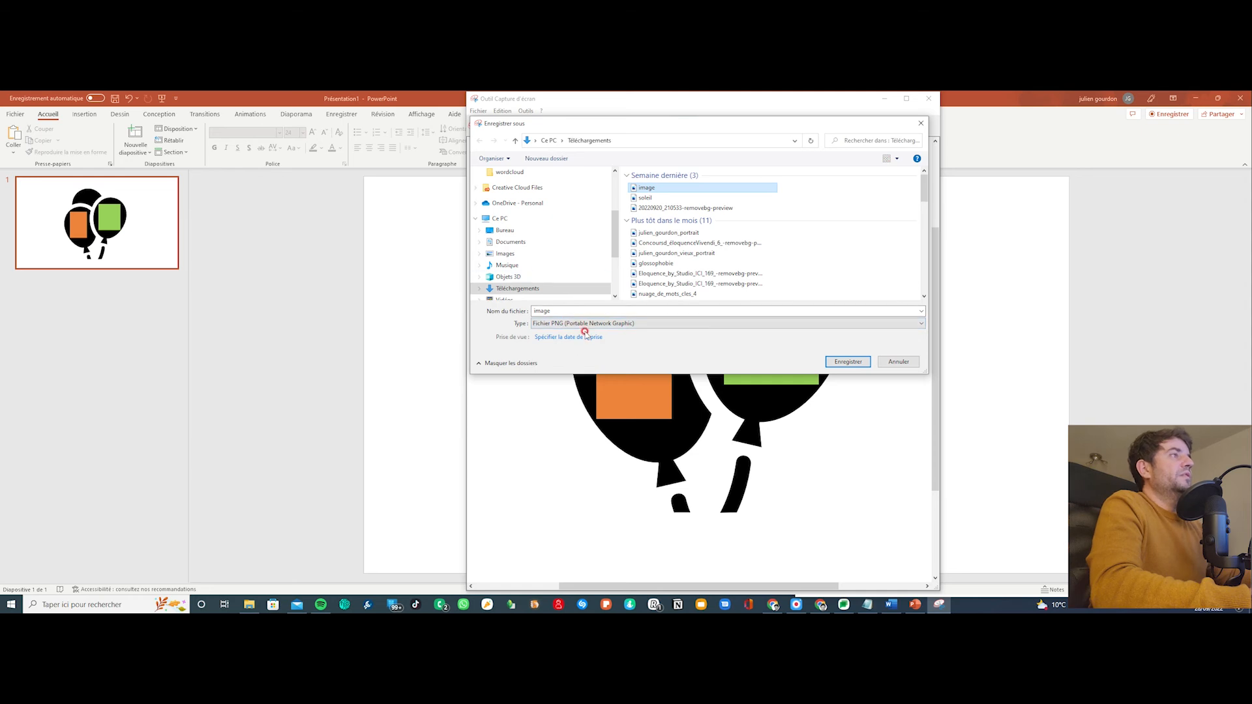
click(554, 314)
click(550, 310)
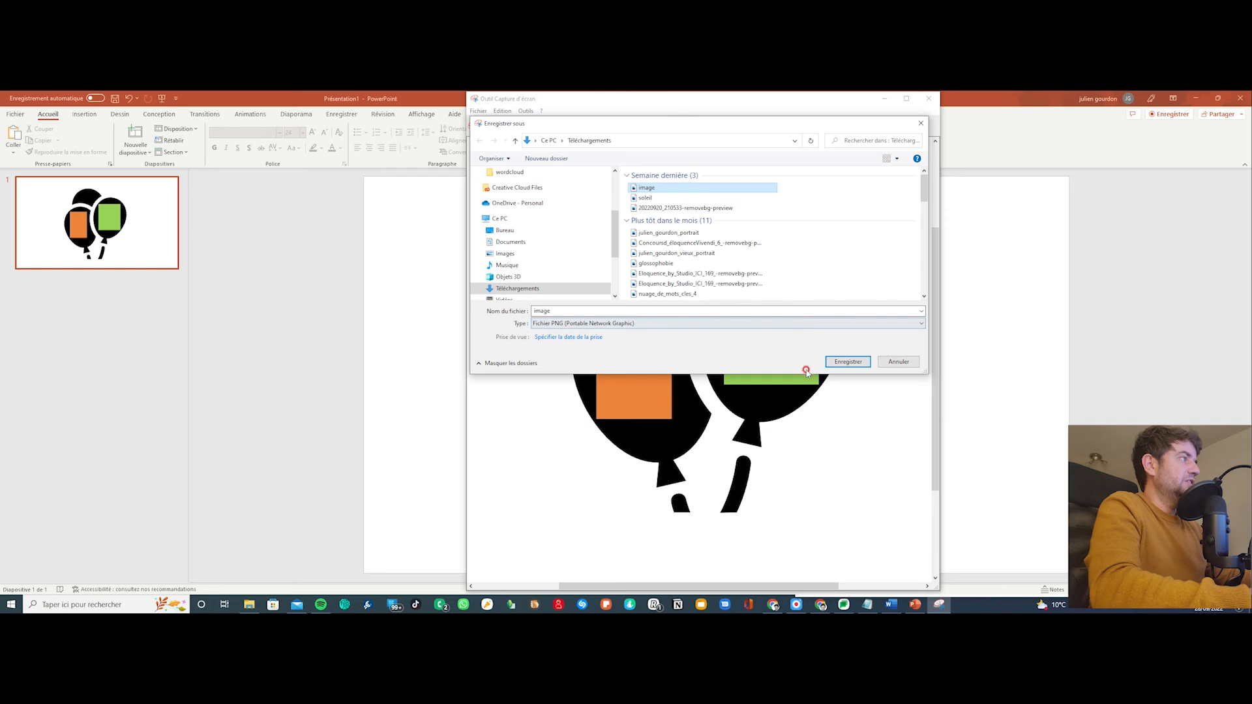
click(850, 362)
click(647, 349)
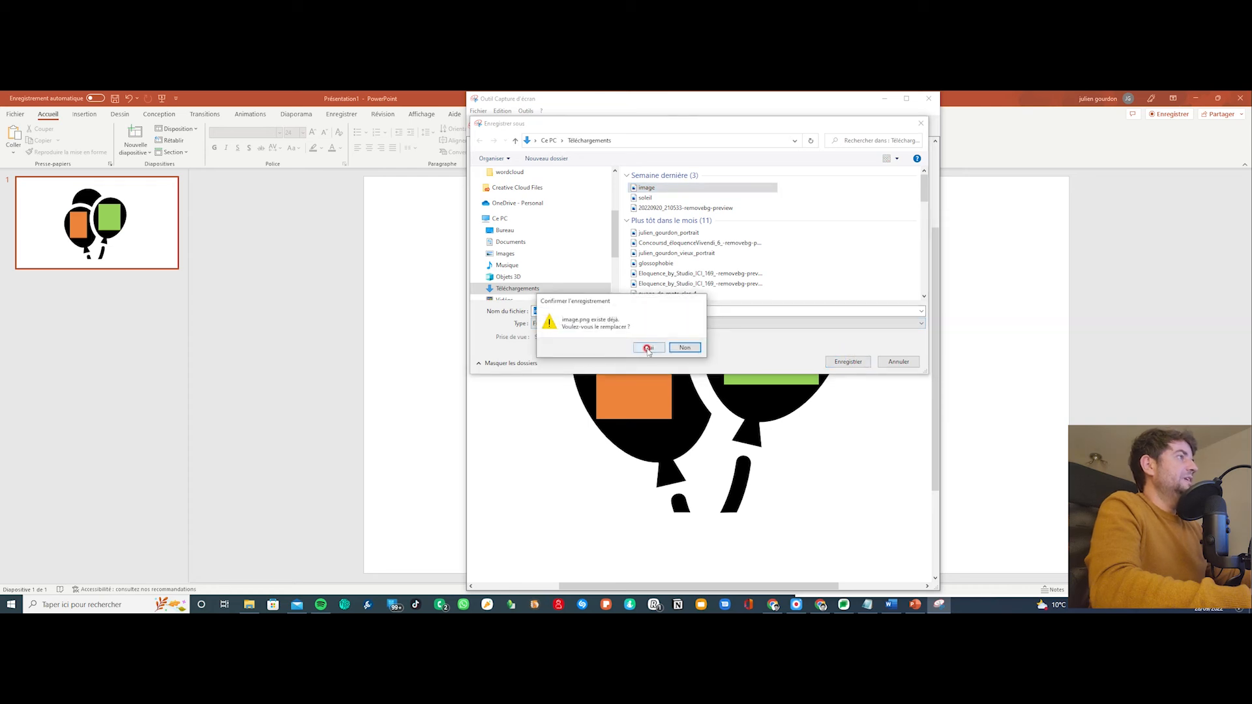
click(1051, 344)
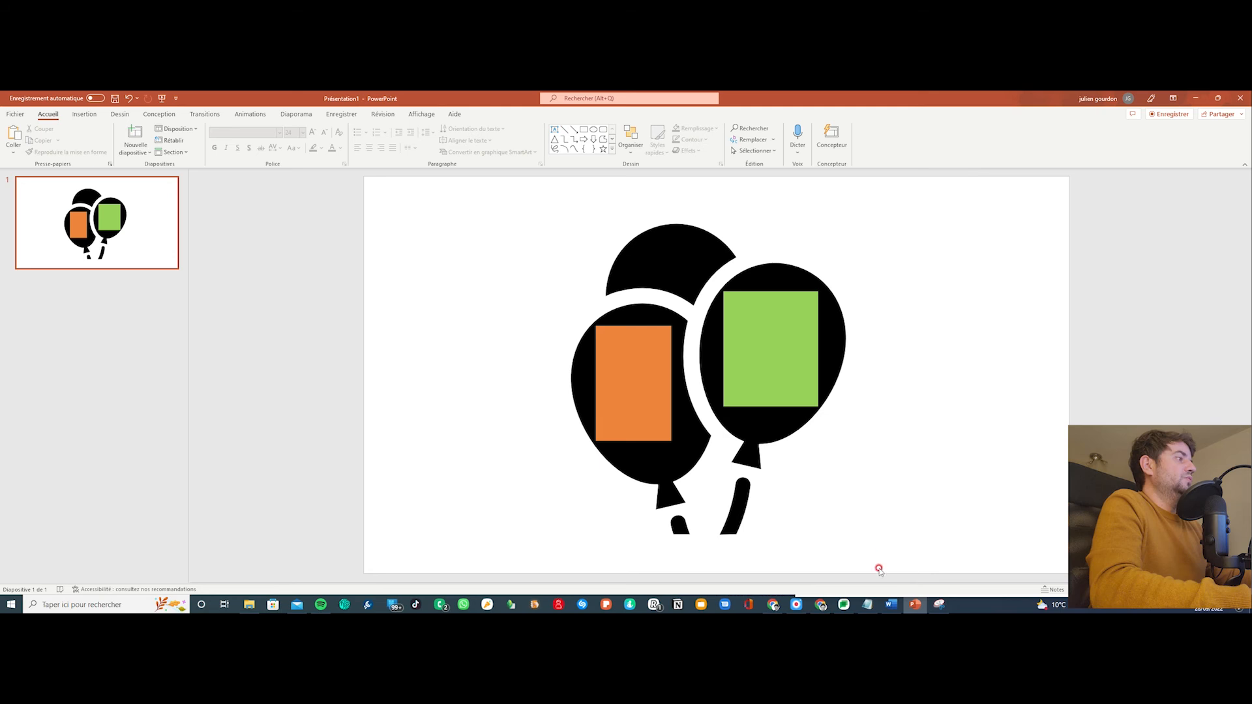
Step: Switch to the URL List Content Checker page in Chrome and upload image.png as the keyword cloud's custom shape
click(772, 604)
click(194, 413)
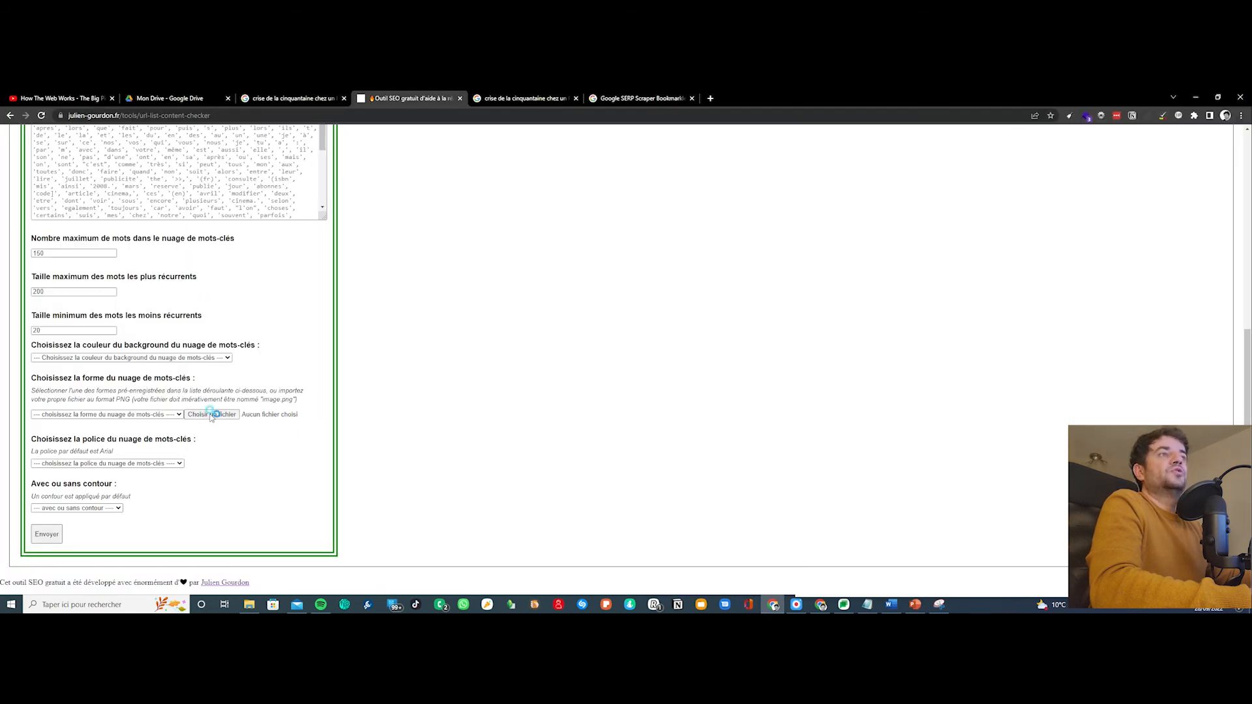
click(216, 178)
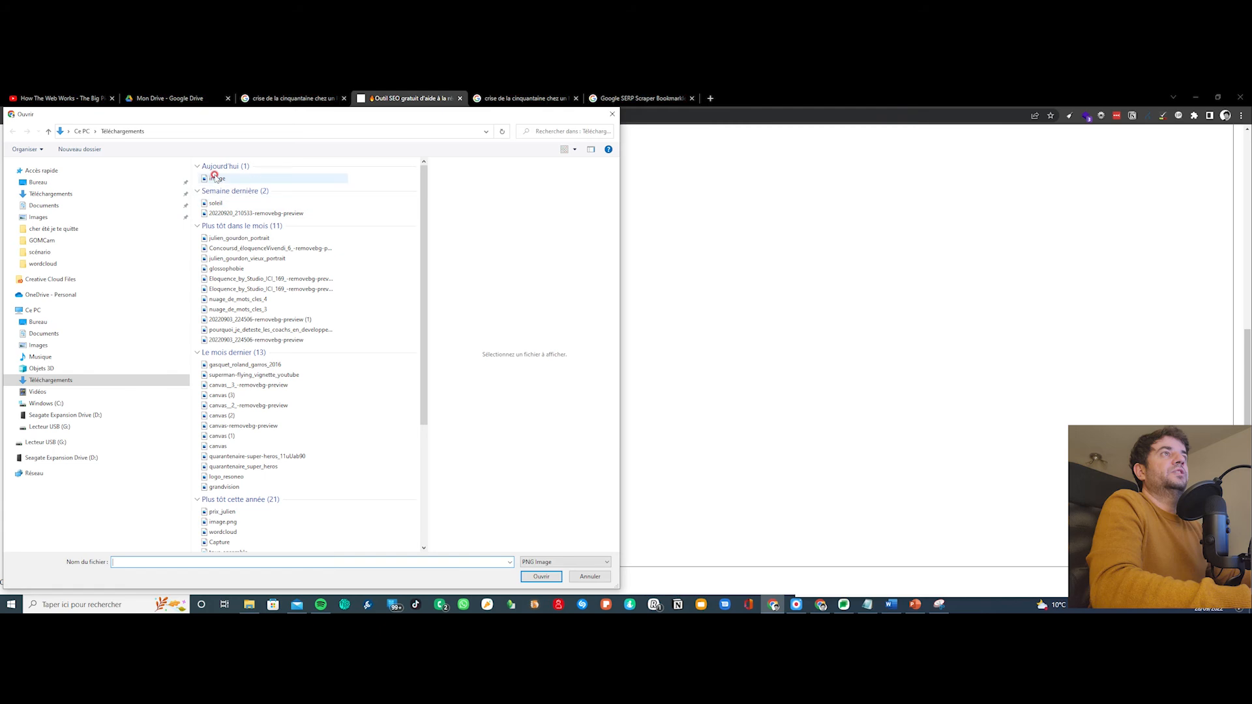
click(545, 577)
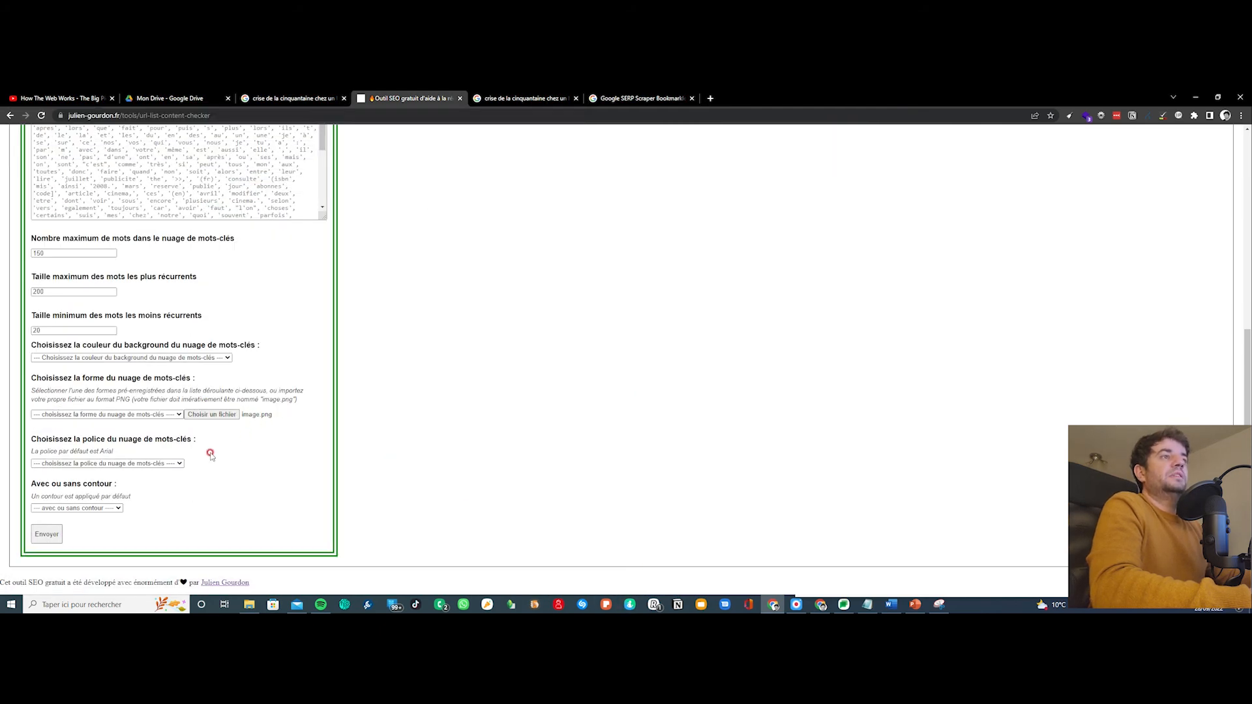
Step: Submit the URL list form to generate the keyword cloud, and review the cloud and the texts extracted from the pages
scroll(279, 451, up, 5)
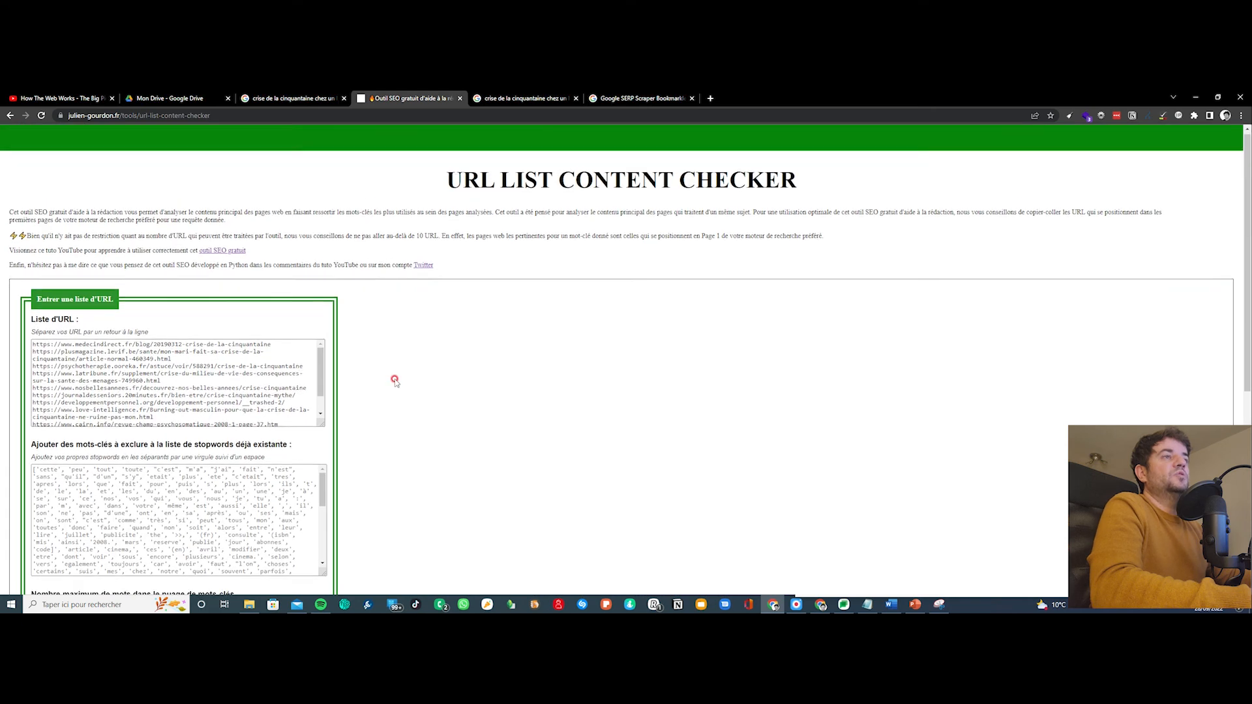
scroll(393, 380, down, 5)
click(54, 535)
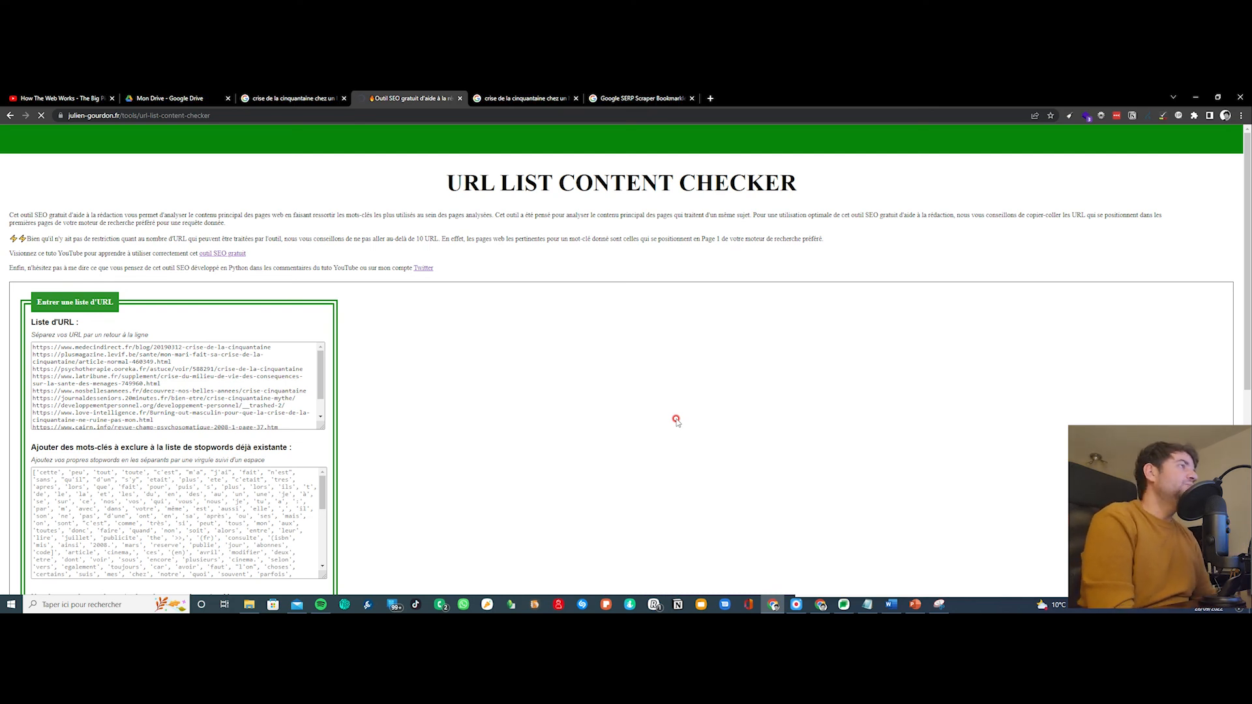
scroll(677, 420, down, 2)
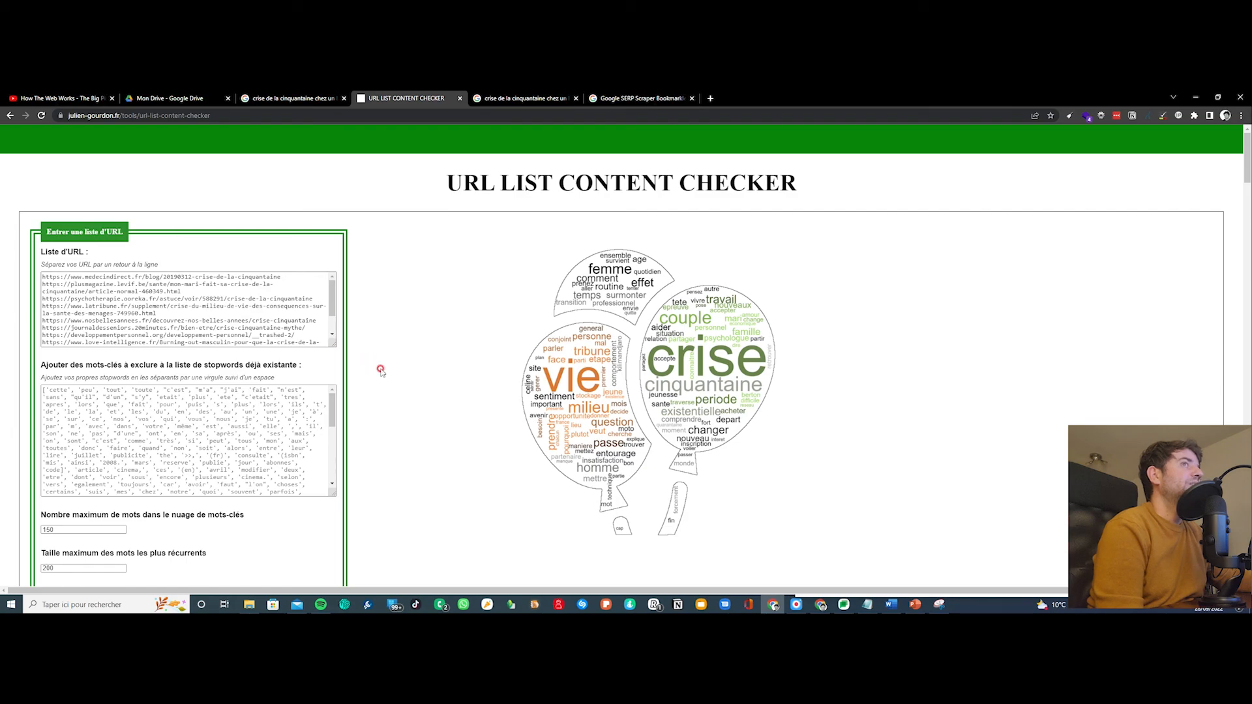
scroll(385, 389, down, 20)
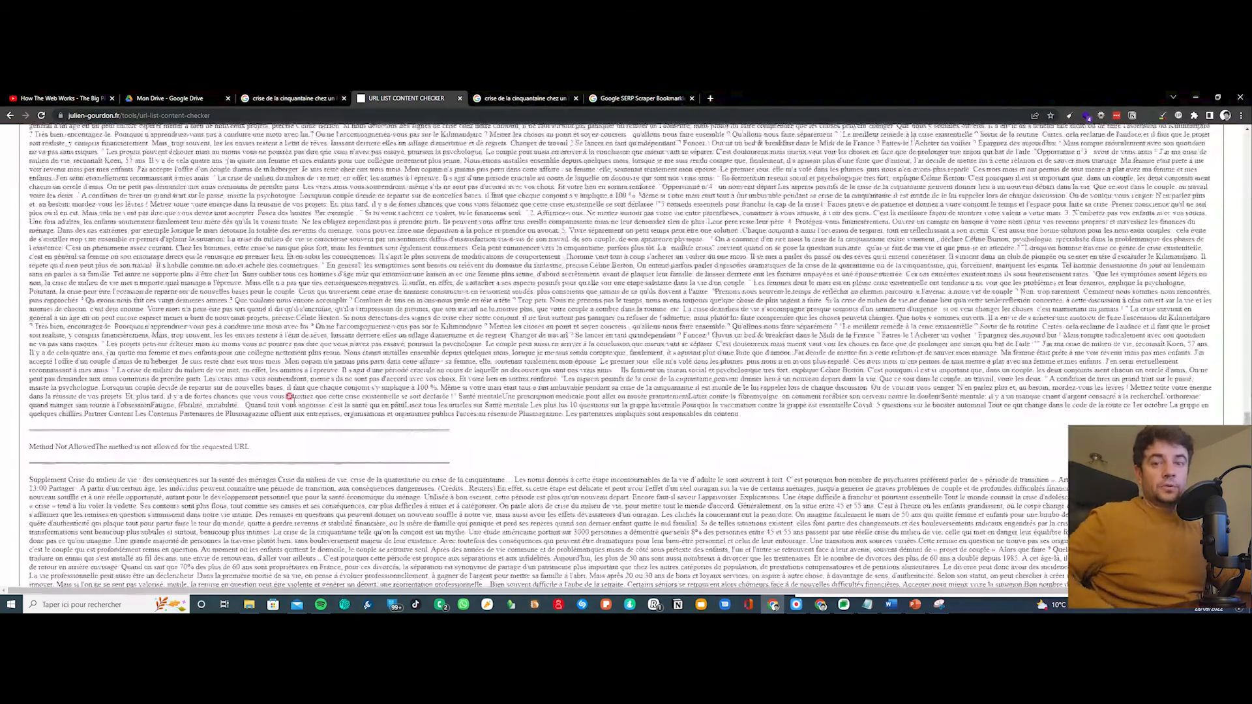